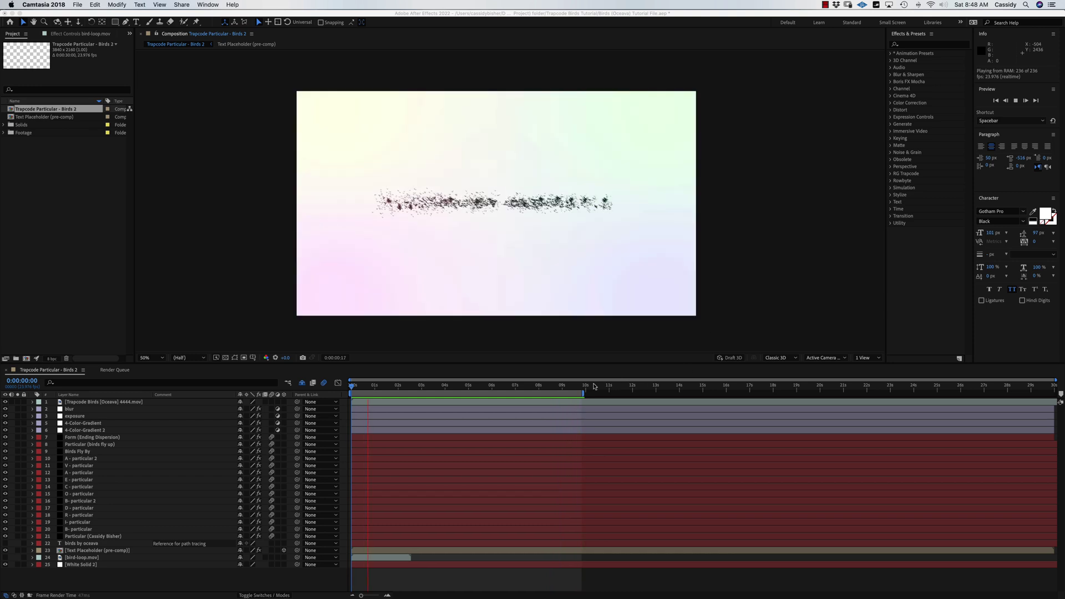
Bring After Effects forward and let the Trapcode Particular - Birds 2 RAM preview play
left_click(390, 390)
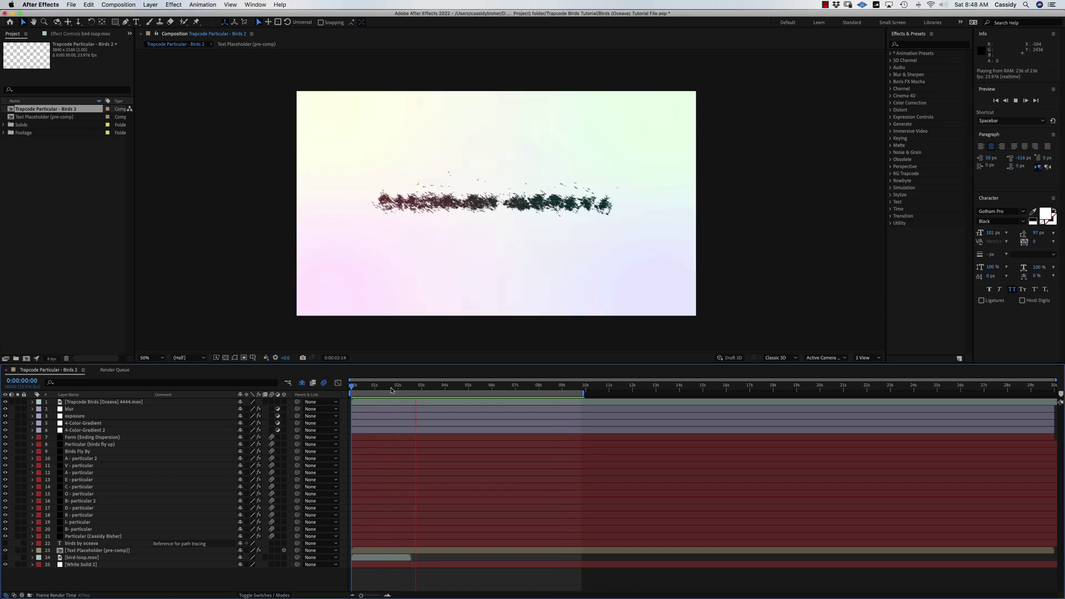
Stop at 2:00 and hide the pre-rendered Trapcode Birds movie layer, marking it shy
left_click(398, 386)
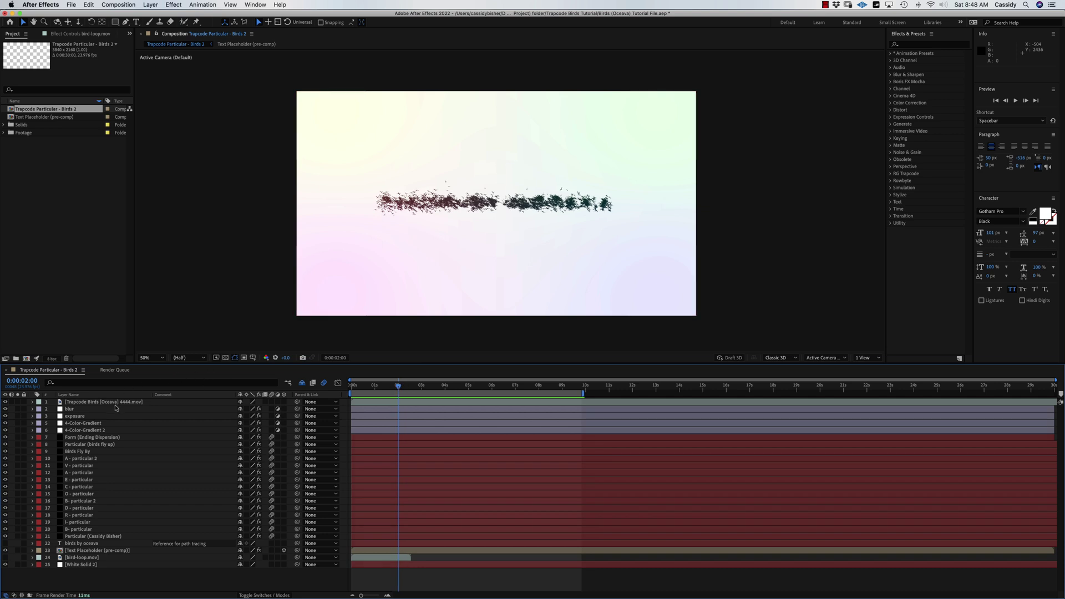
left_click(106, 402)
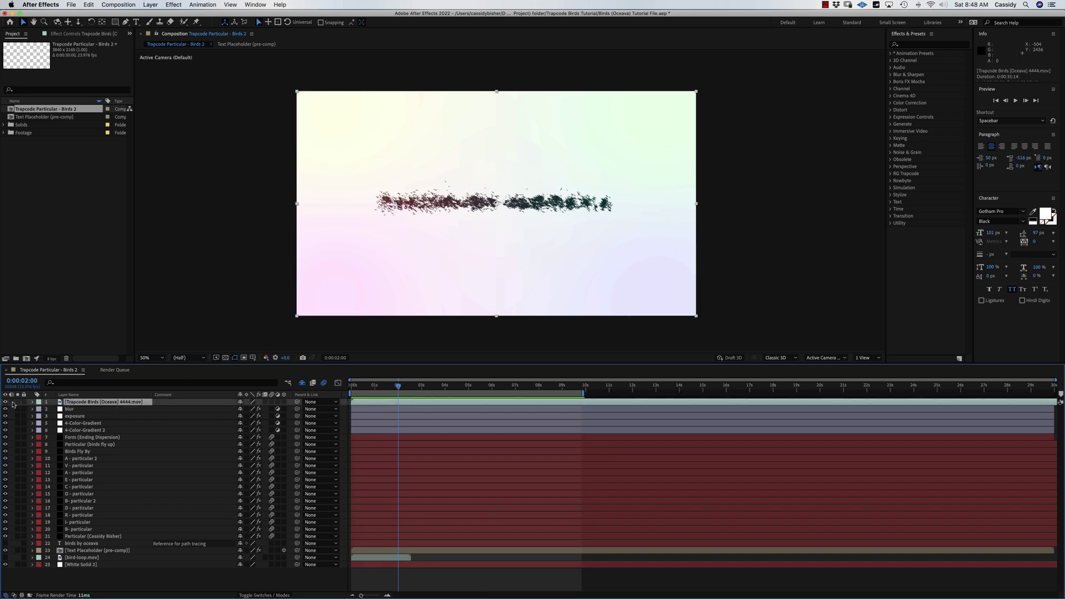
left_click(5, 402)
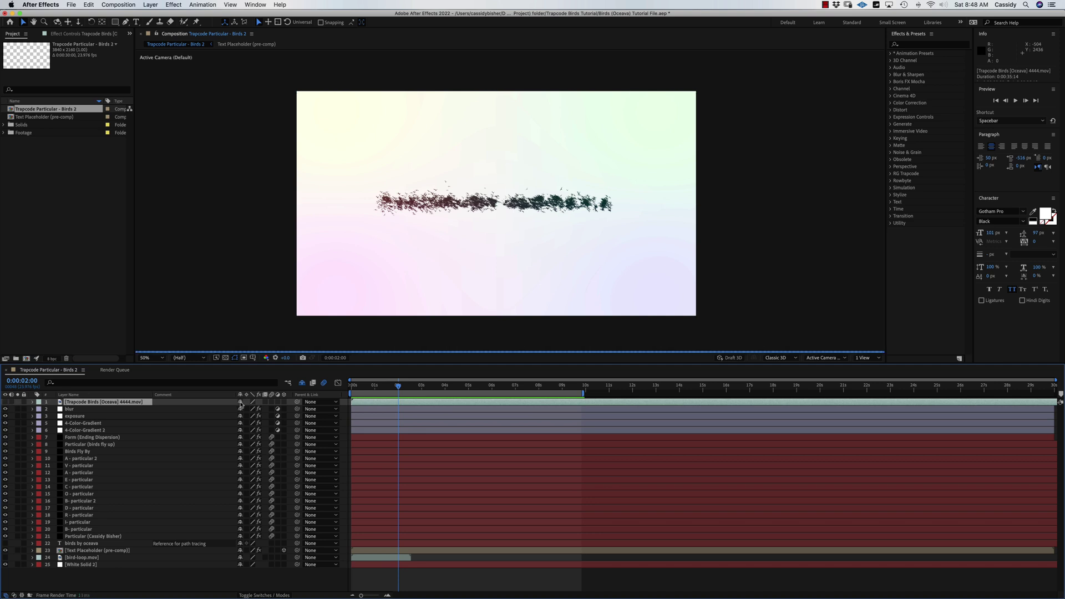
left_click(240, 402)
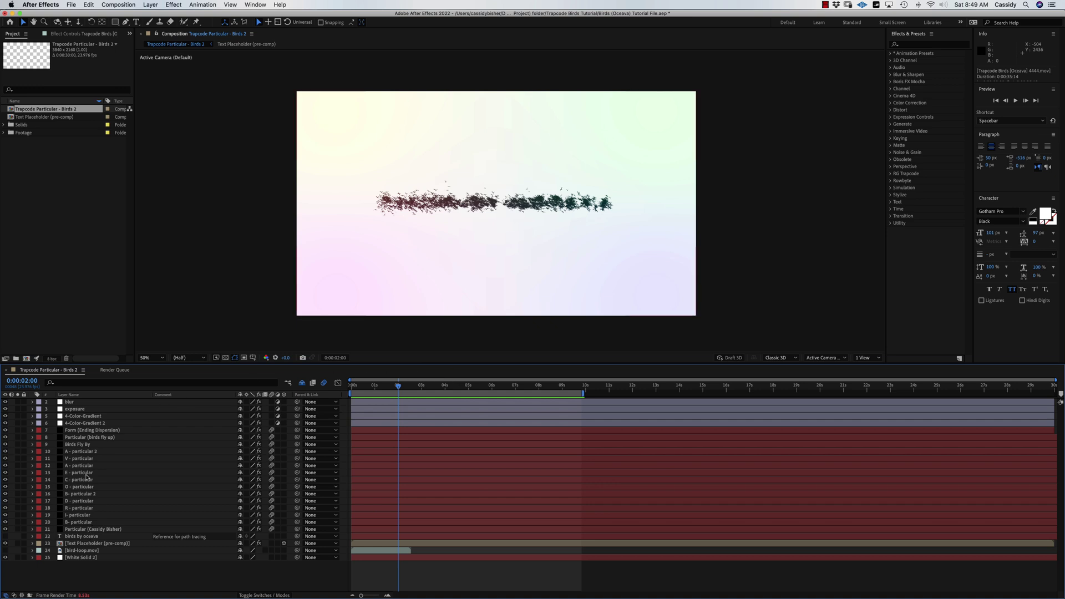
left_click(83, 431)
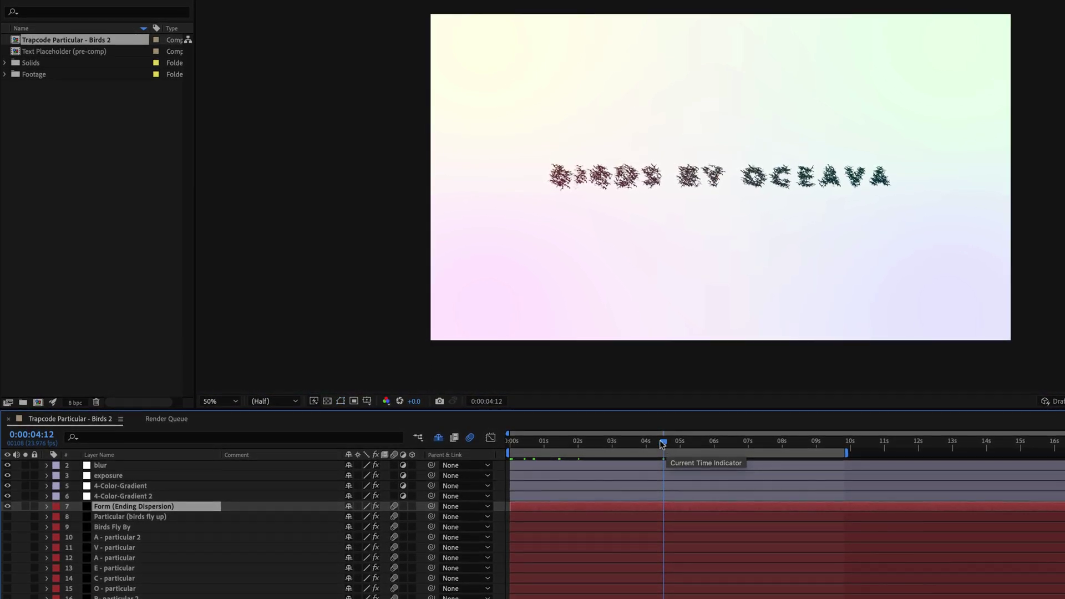
Preview until the birds spell BIRDS BY OCEAVA, stopping at 6:08 and zooming the viewer in
key("space")
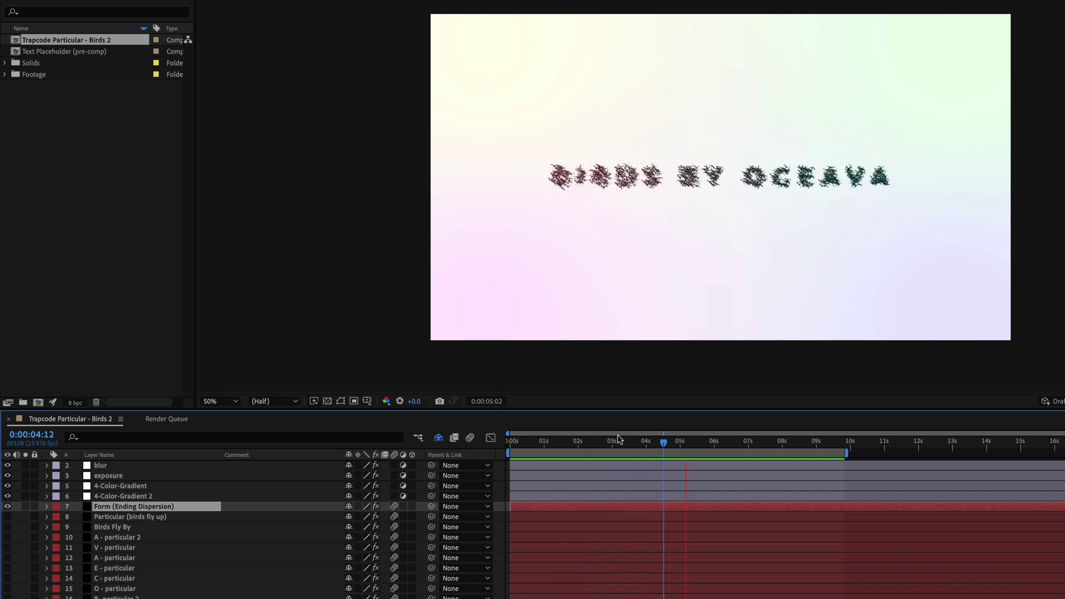
key("space")
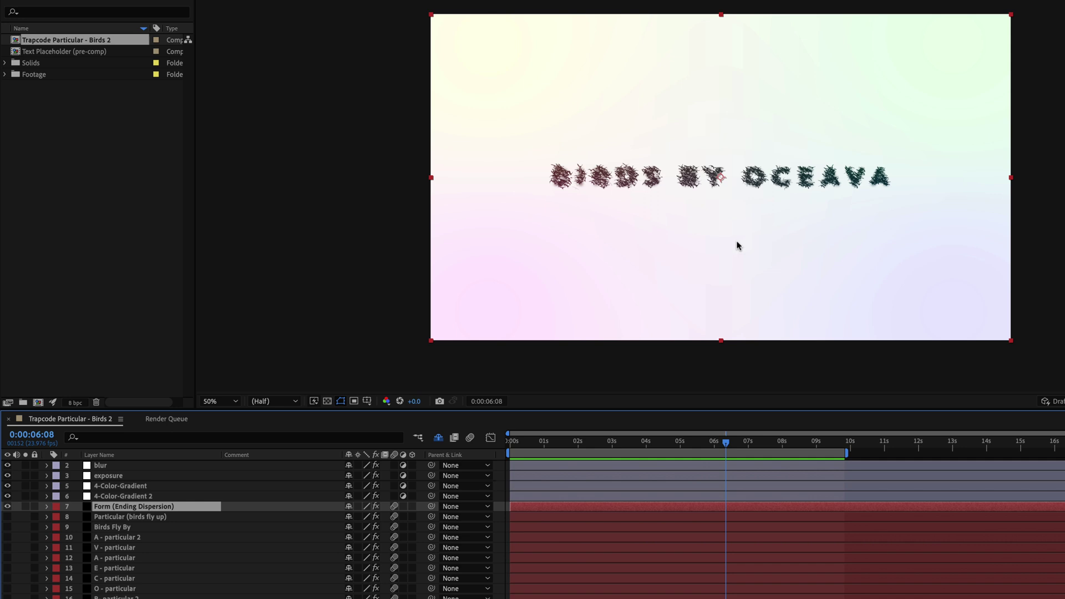
scroll(735, 247, "up", 2)
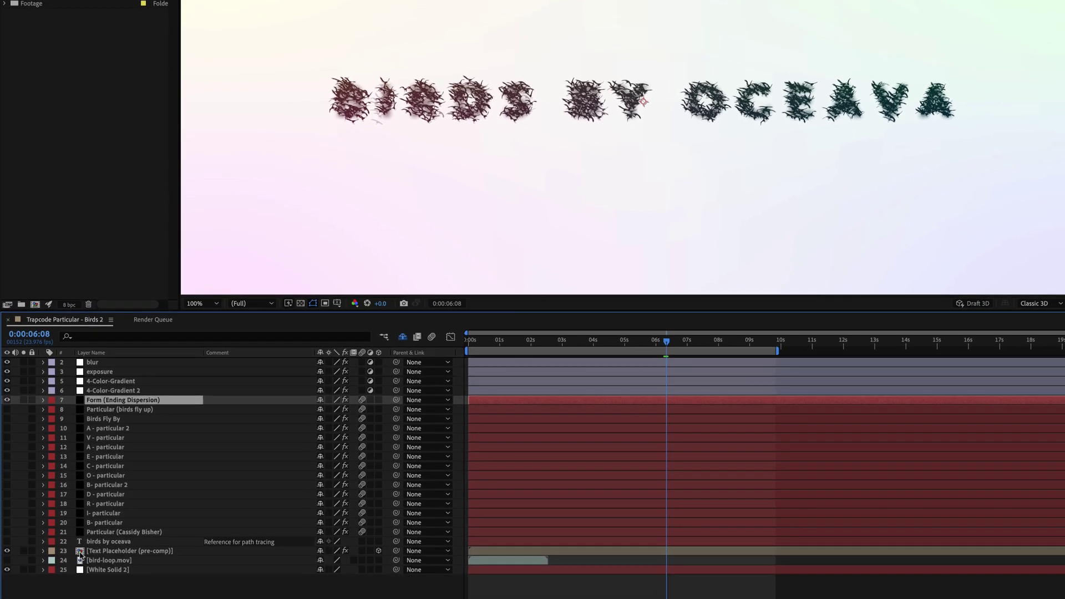
Inside the Text Placeholder pre-comp, replace 'birds by oceava' with 'Fly' and view it at 100% without the checkerboard
left_click(82, 553)
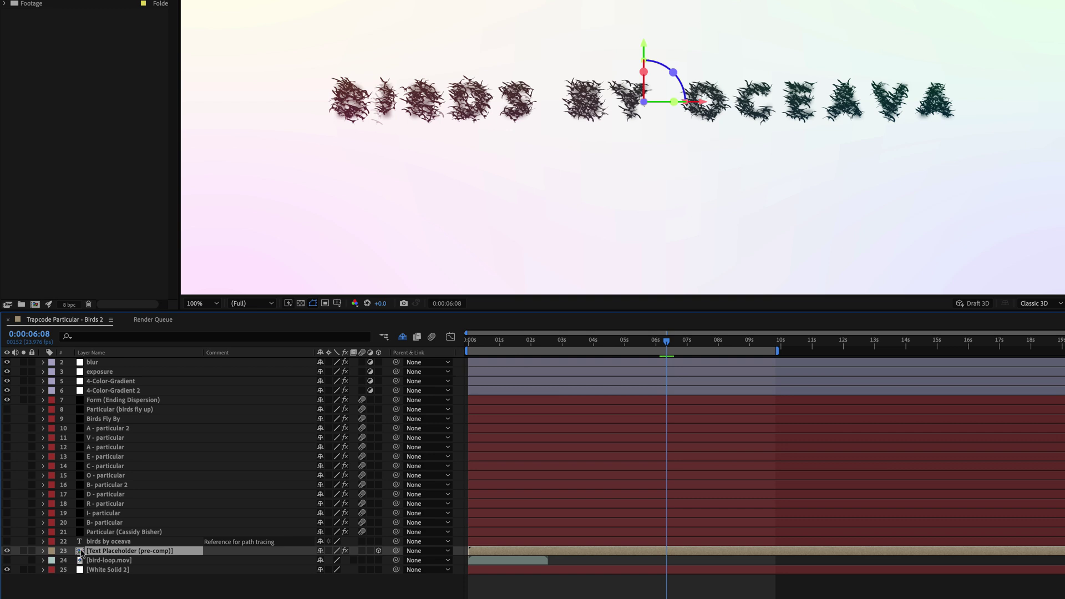
double_click(80, 553)
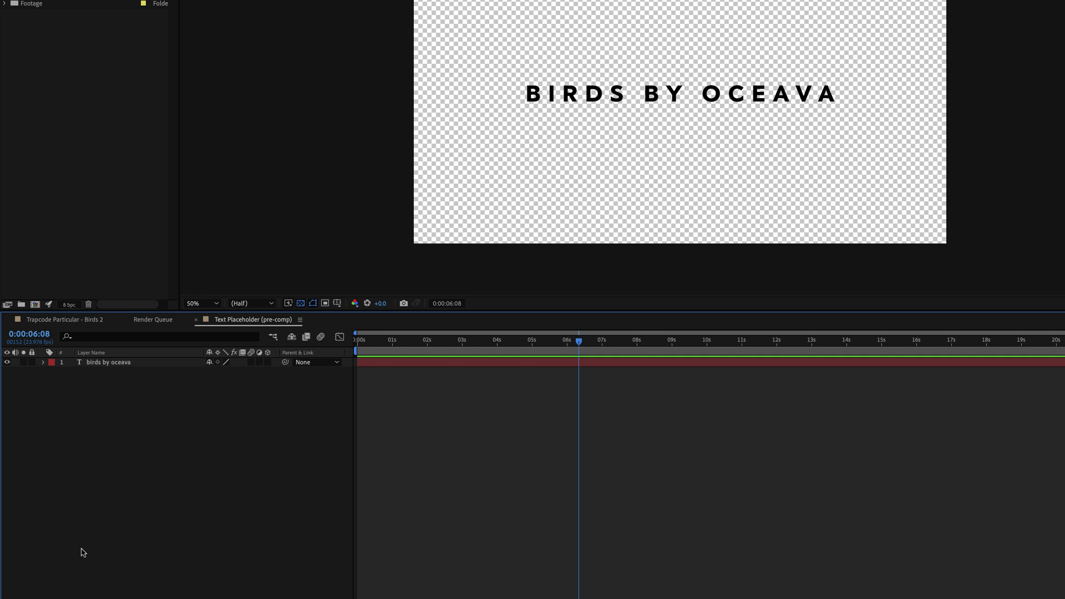
left_click(105, 370)
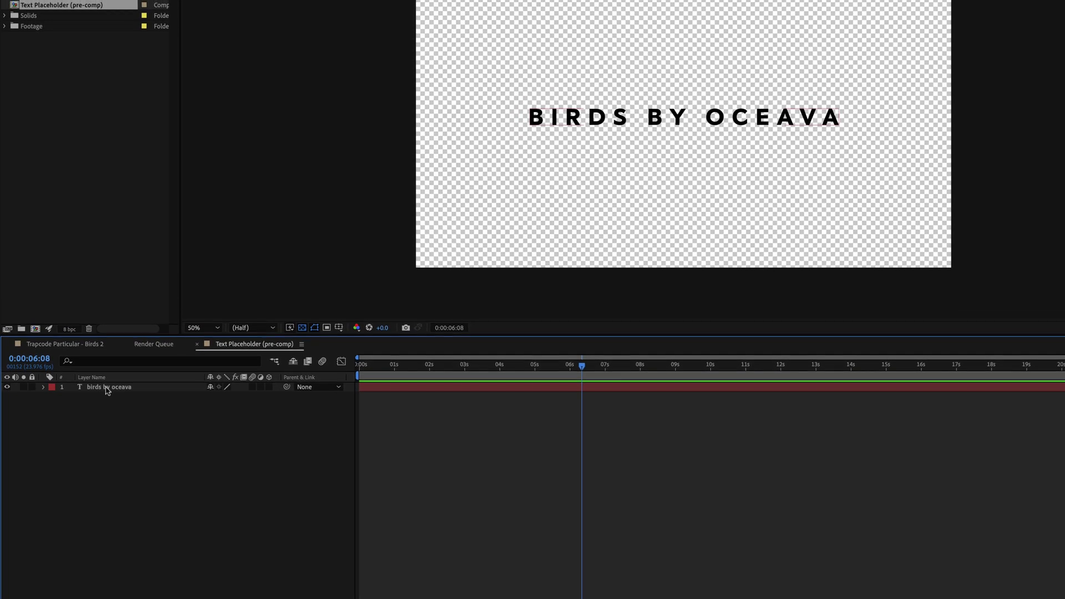
double_click(107, 388)
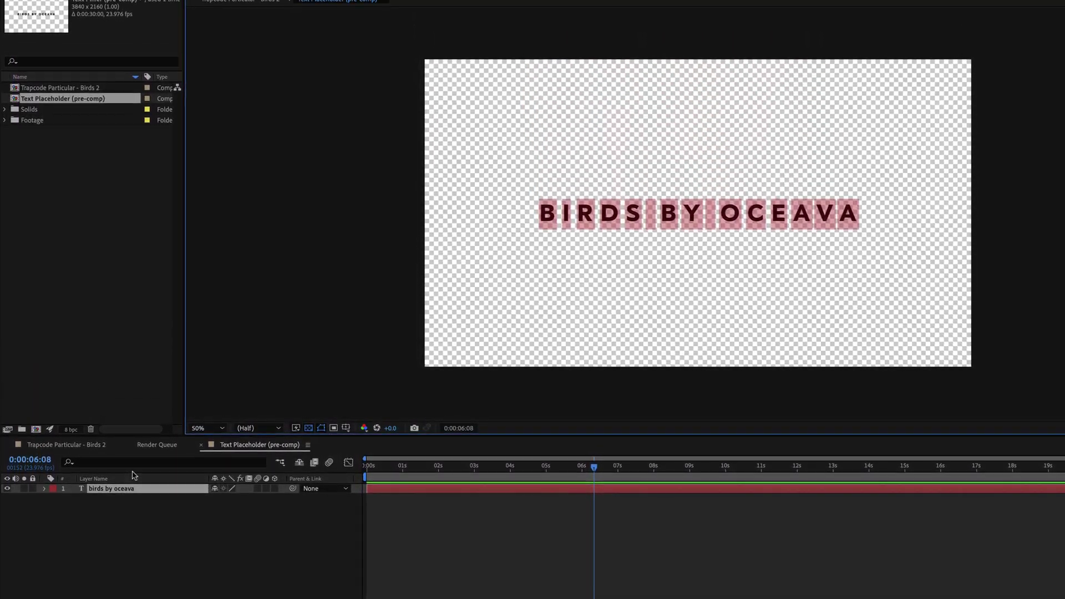
type("Fl")
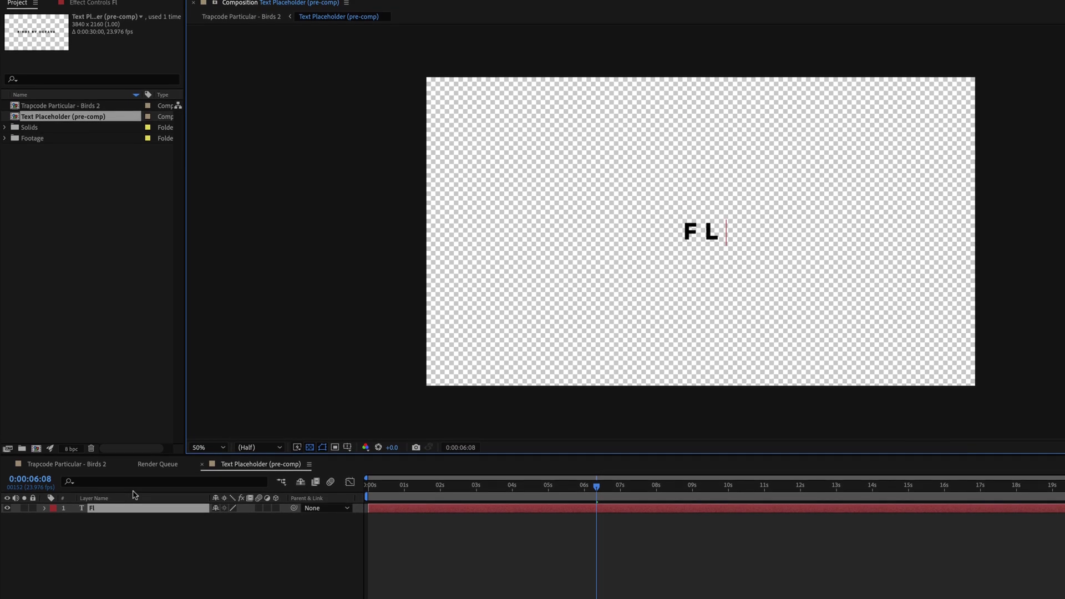
type("y")
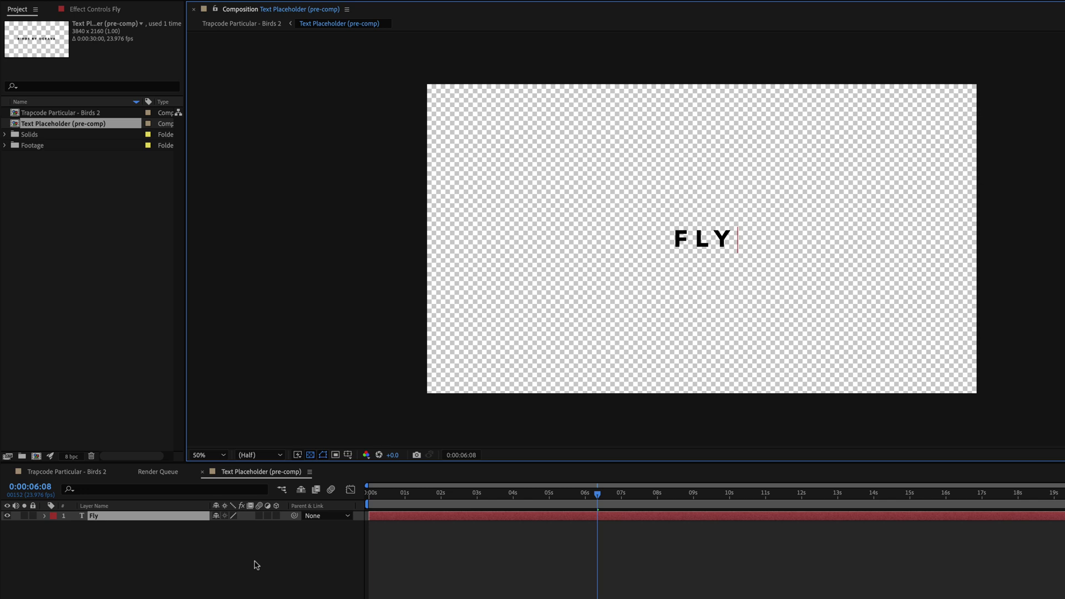
left_click(246, 575)
key("slash")
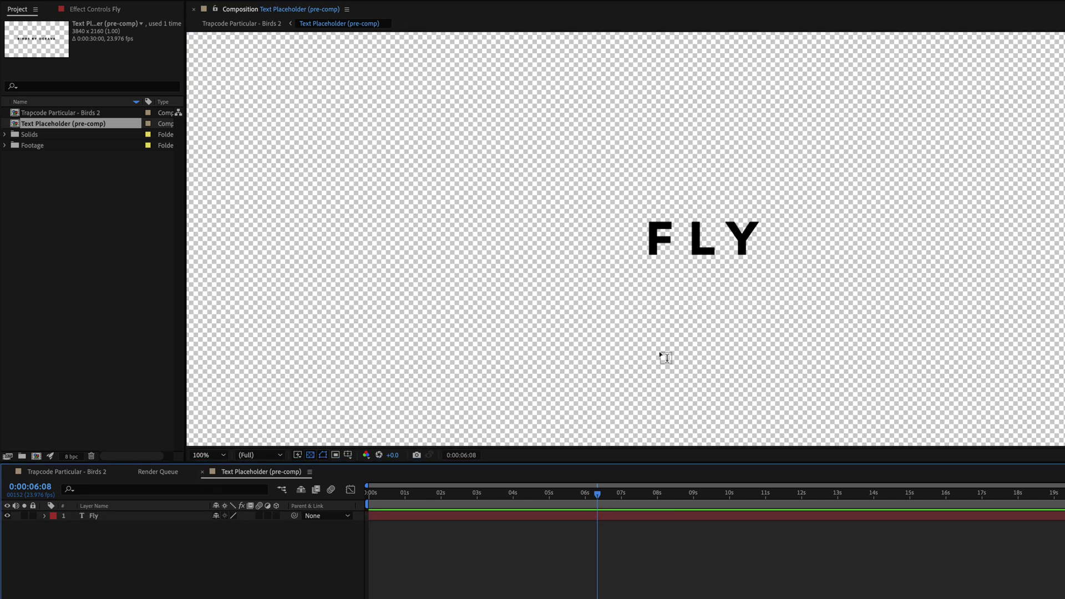
left_click(310, 455)
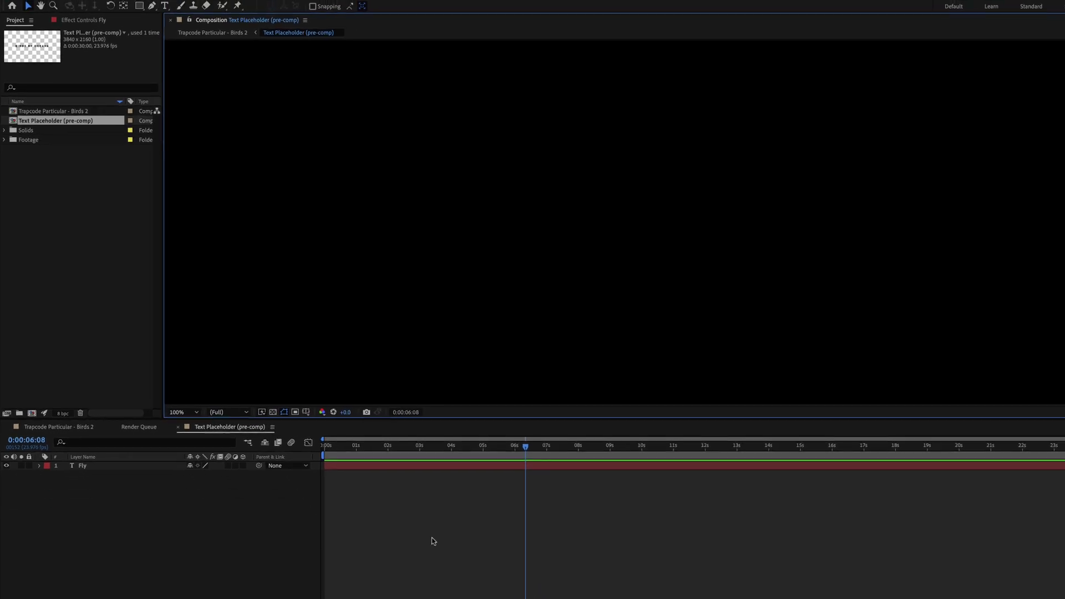
Set the Text Placeholder composition's background colour to white (FFFFFF)
key("super+k")
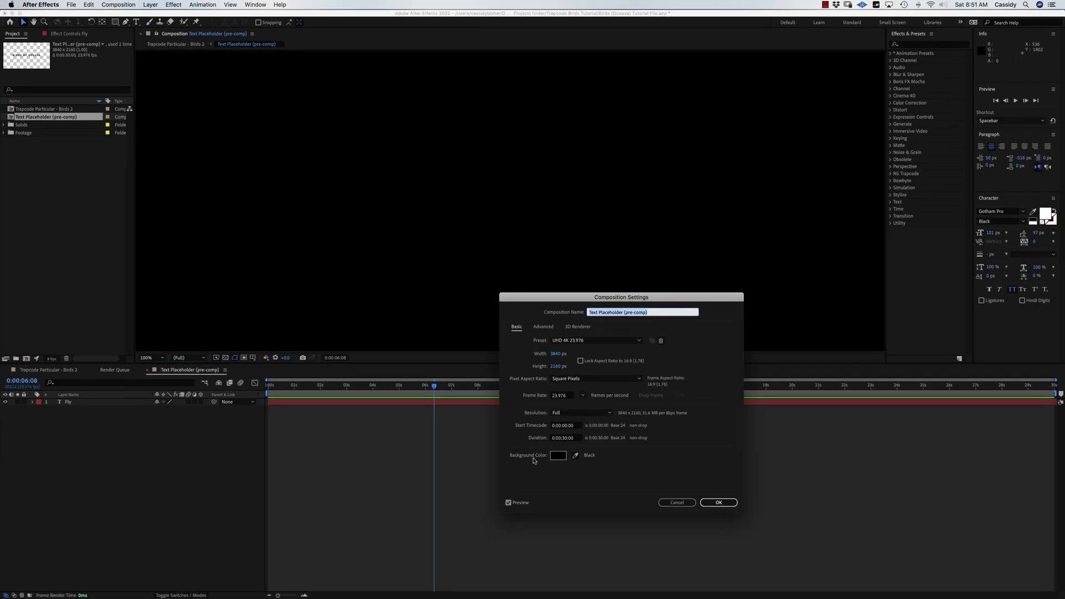
left_click(557, 456)
left_click_drag(421, 419, 336, 341)
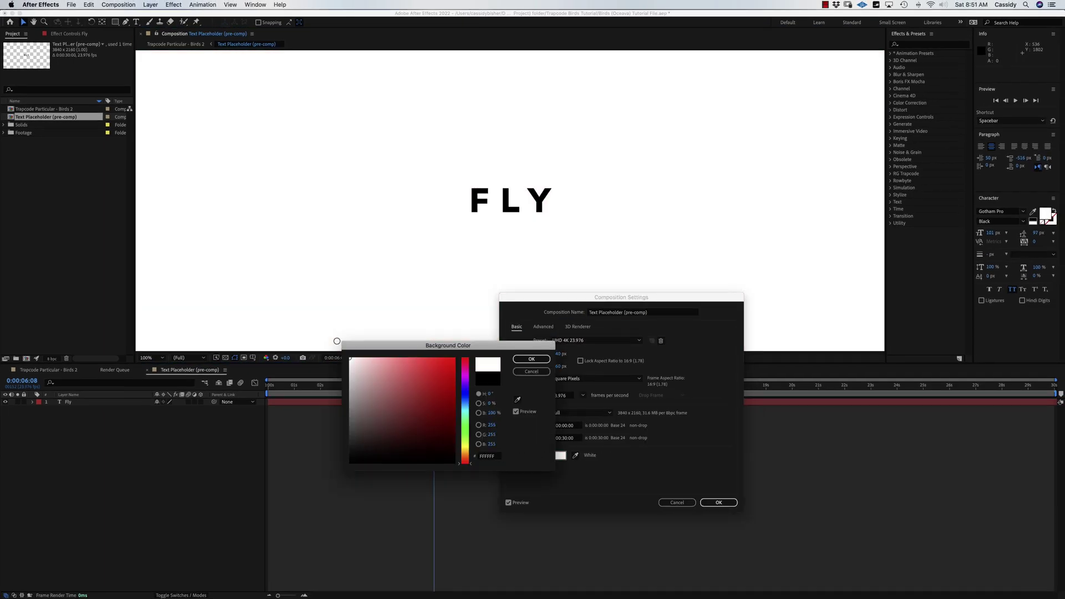
left_click(531, 359)
left_click(718, 501)
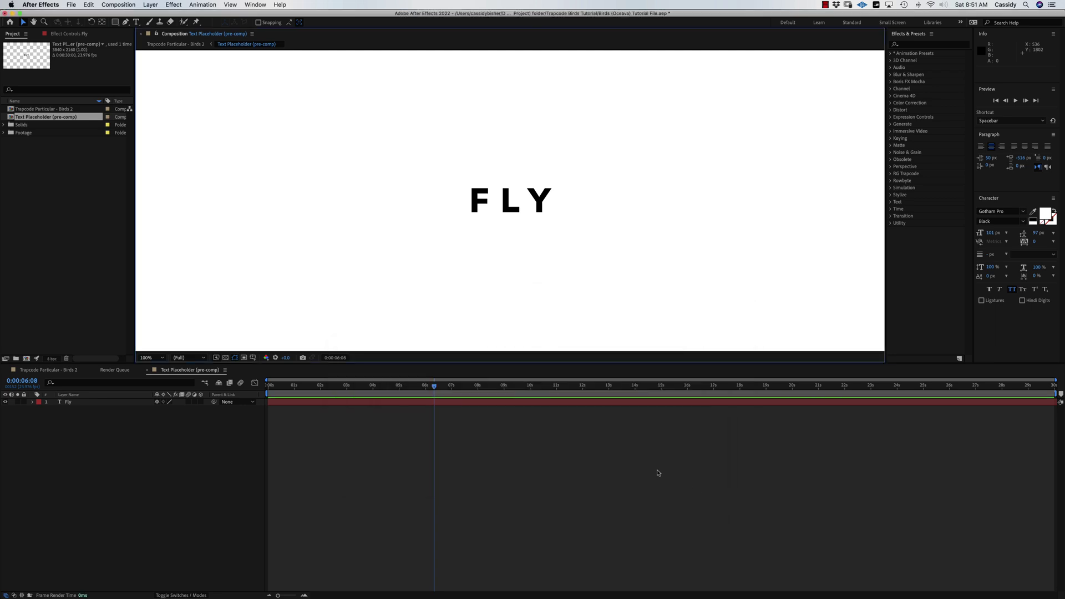
Check FLY against the transparency grid, then close the pre-comp and return to Birds 2
left_click(226, 358)
left_click(225, 358)
left_click(147, 370)
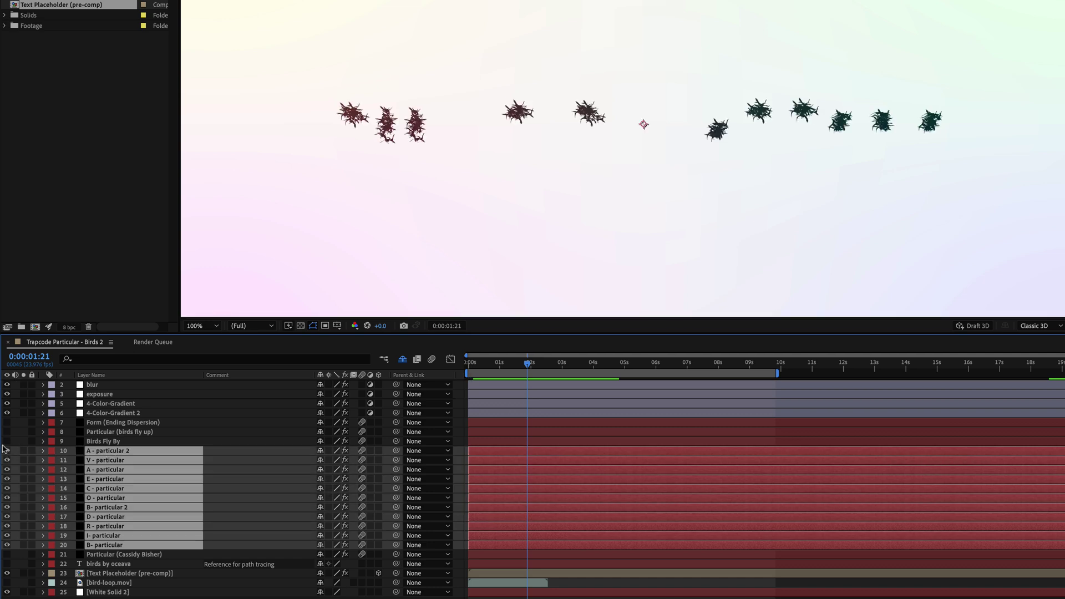
Delete the ten letter layers, A - particular 2 through I- particular, keeping only B- particular
key("u")
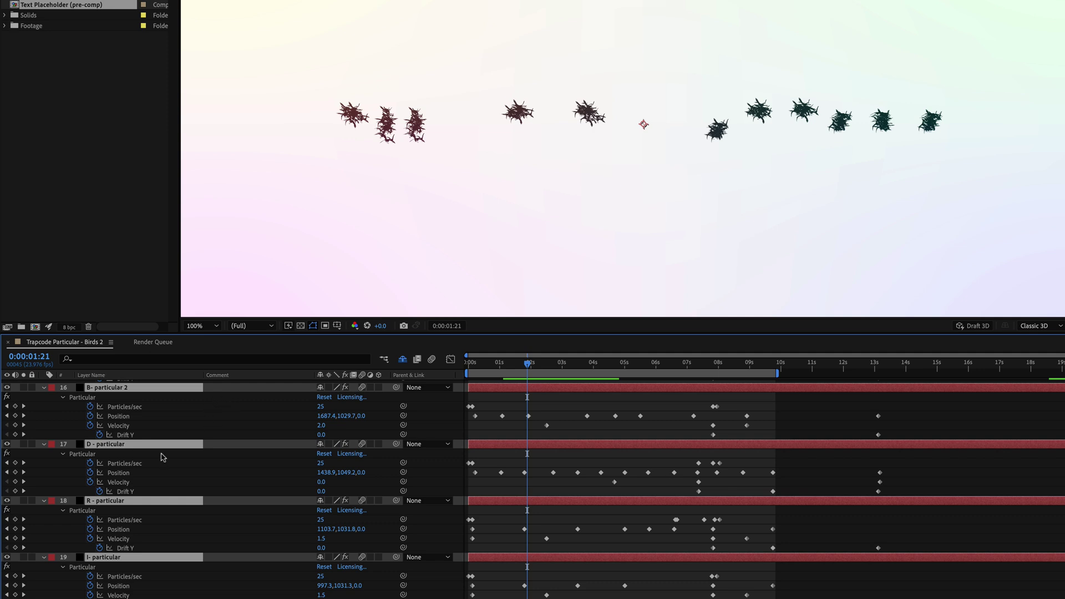
key("grave")
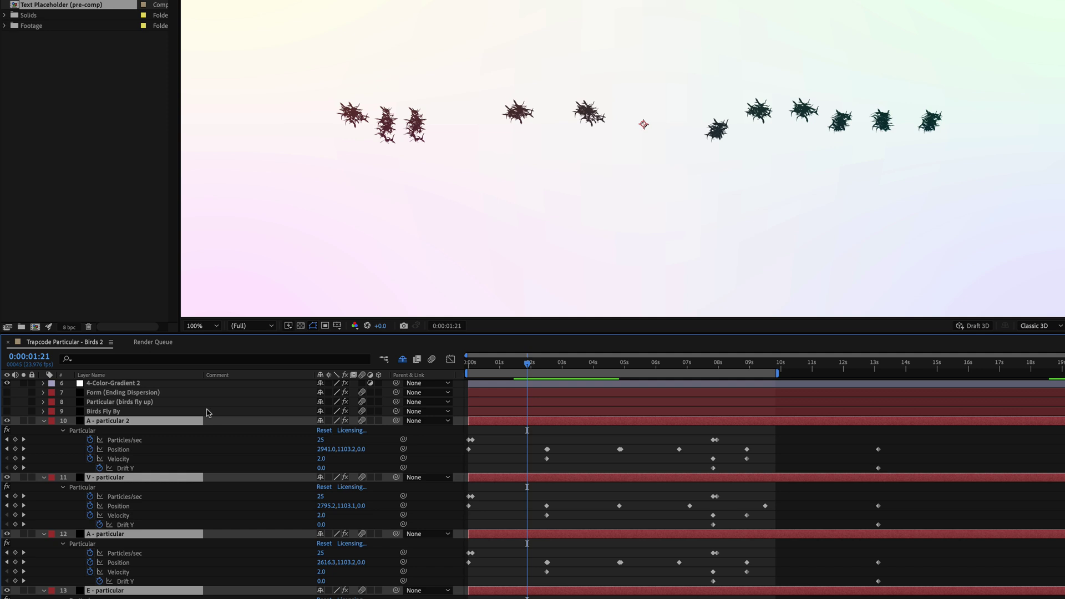
left_click(44, 422)
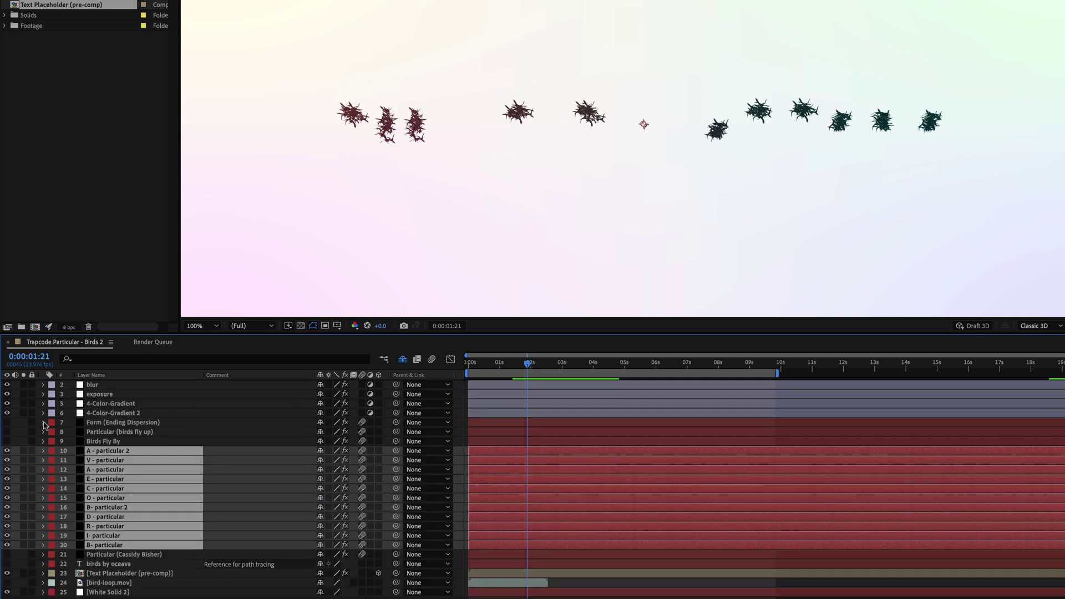
key("F2")
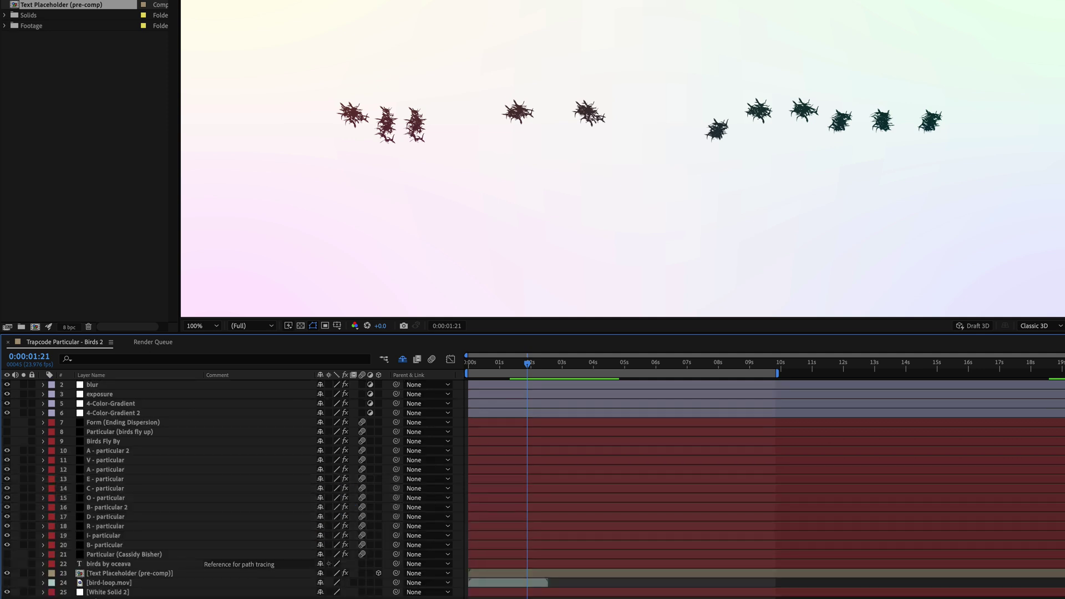
left_click(116, 535)
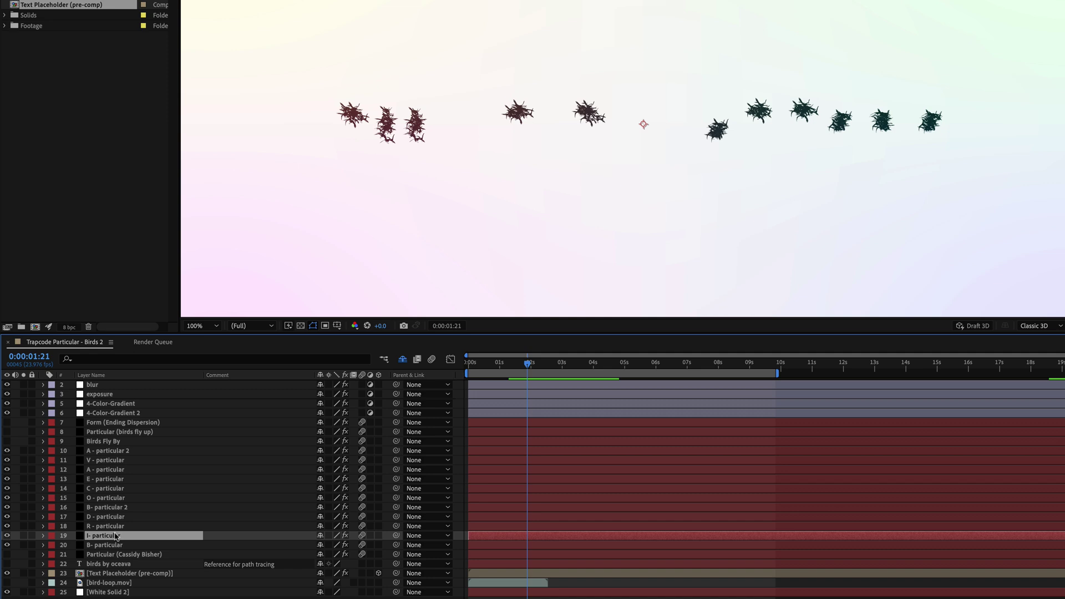
left_click(117, 451, "shift")
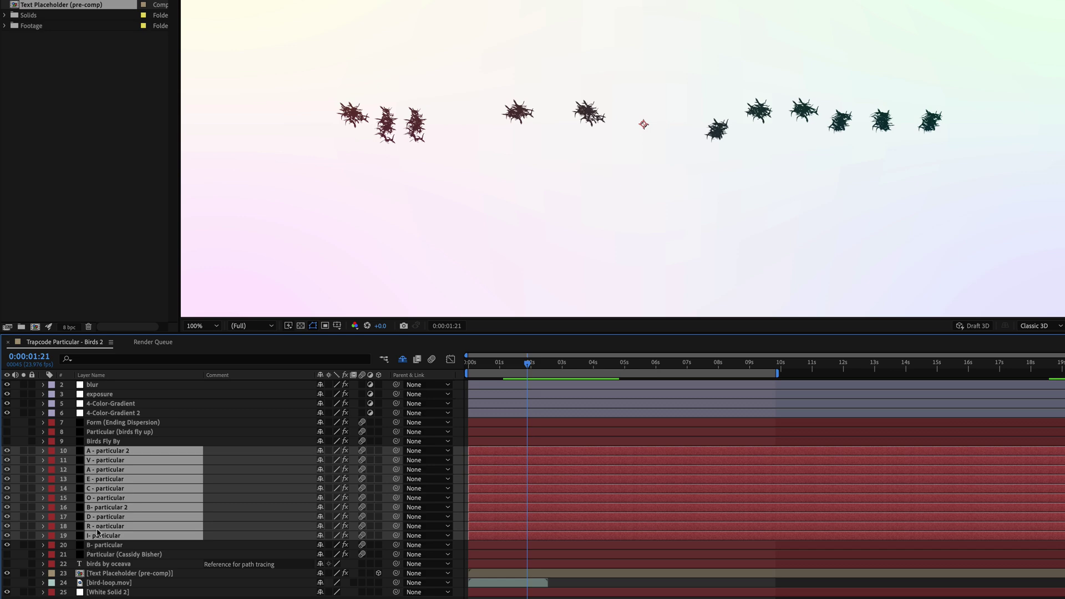
key("Delete")
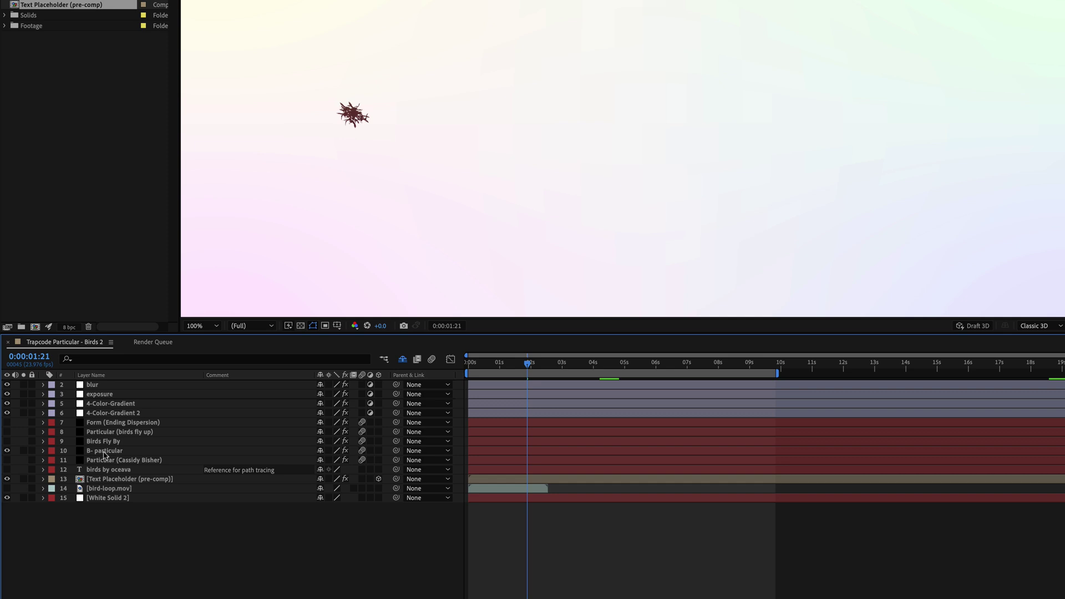
Reveal B- particular's animated emitter properties and scrub ahead to see its flight path
left_click(105, 451)
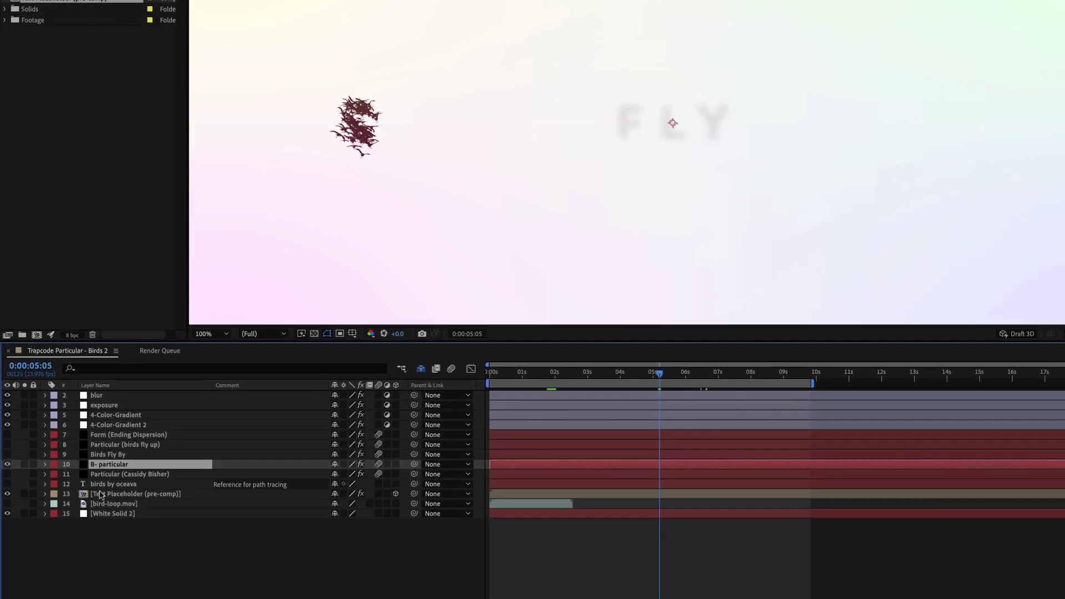
left_click(45, 469)
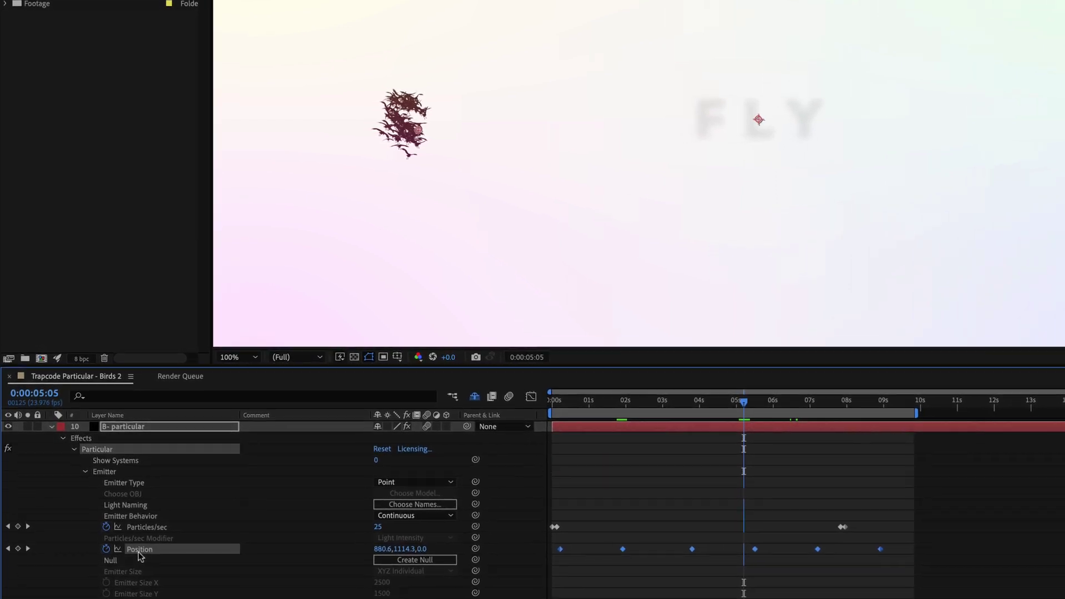
key("u")
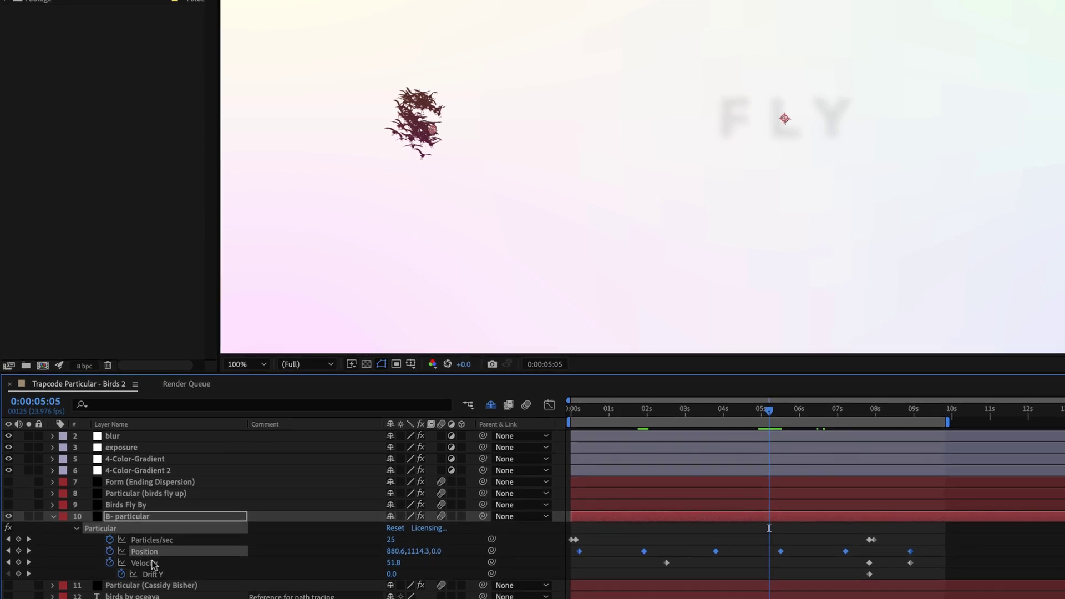
left_click_drag(778, 415, 834, 416)
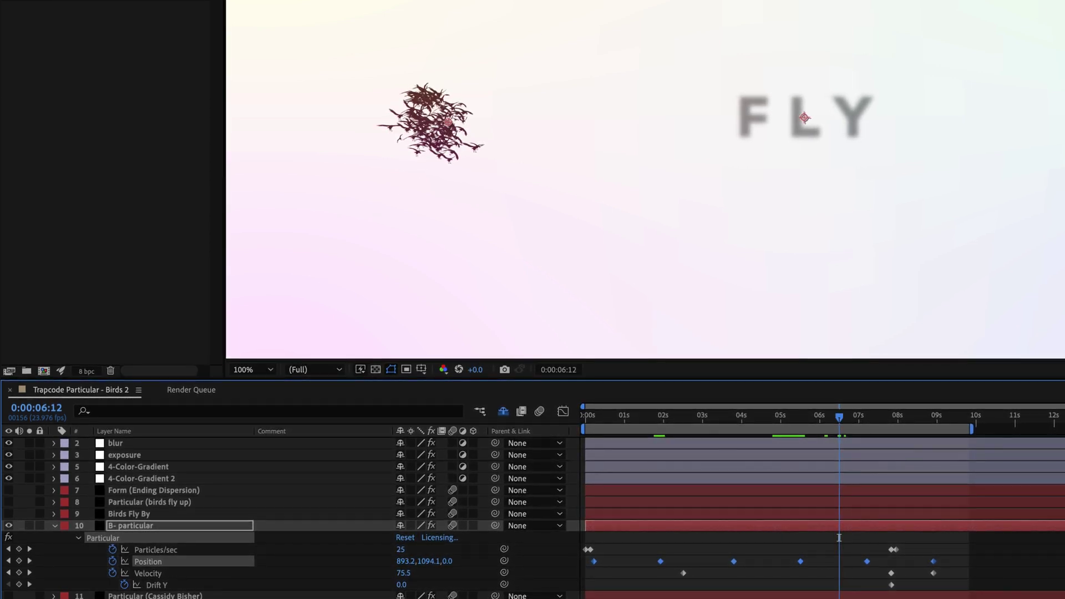
left_click(839, 538)
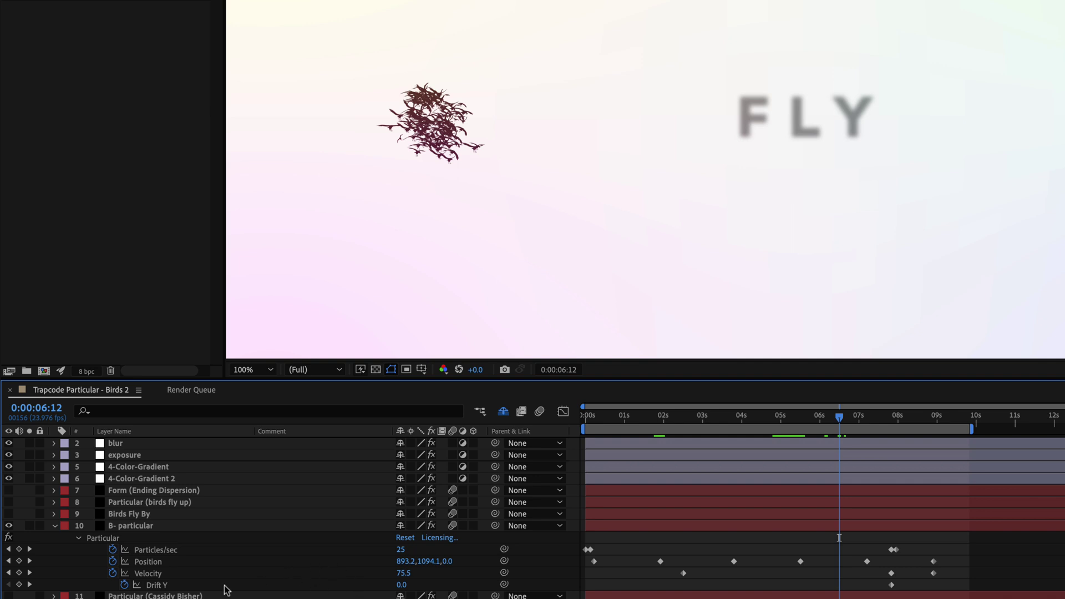
Clear the emitter's Position keyframes and move it right to 1750.2,1094.1,0.0
left_click(113, 561)
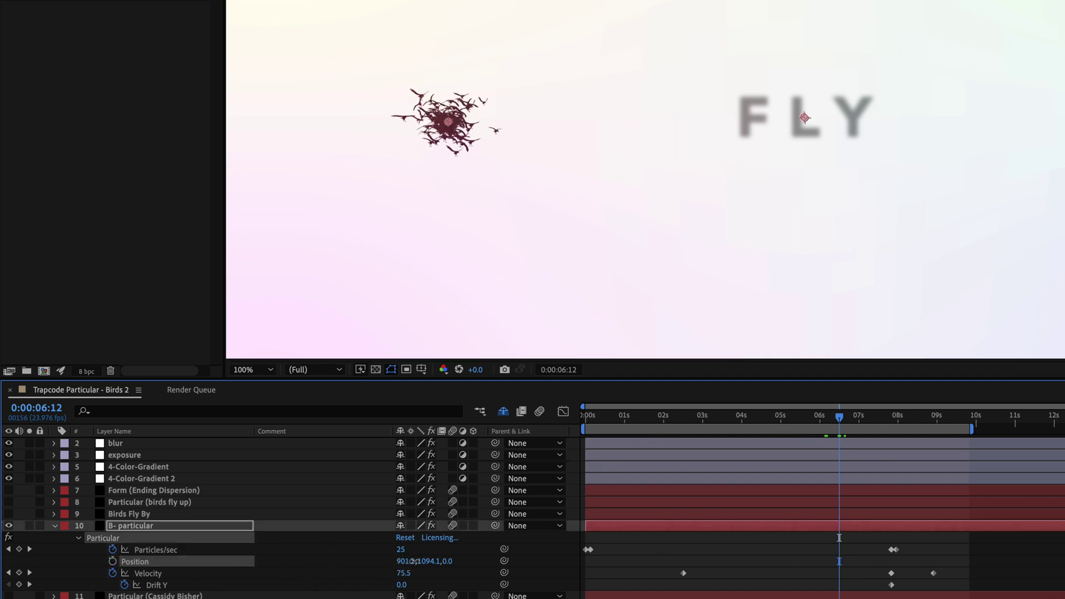
mouse_move(413, 561)
left_mouse_down()
mouse_move(480, 543)
mouse_move(755, 527)
mouse_move(897, 466)
left_mouse_up()
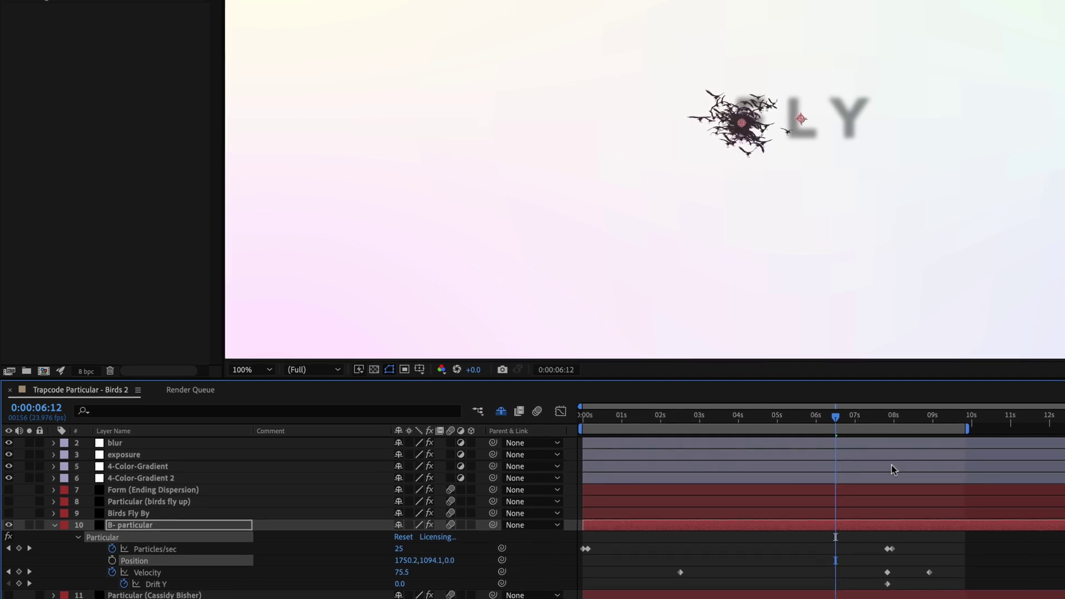
left_click_drag(832, 415, 474, 434)
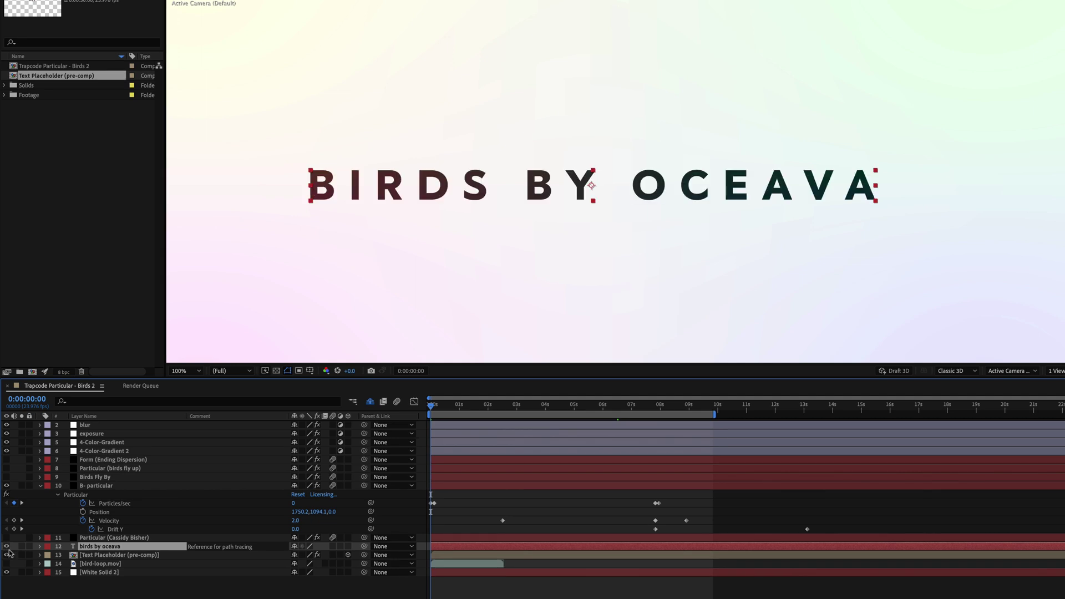
Edit the reference text layer in the viewer so it reads 'FLY'
double_click(86, 550)
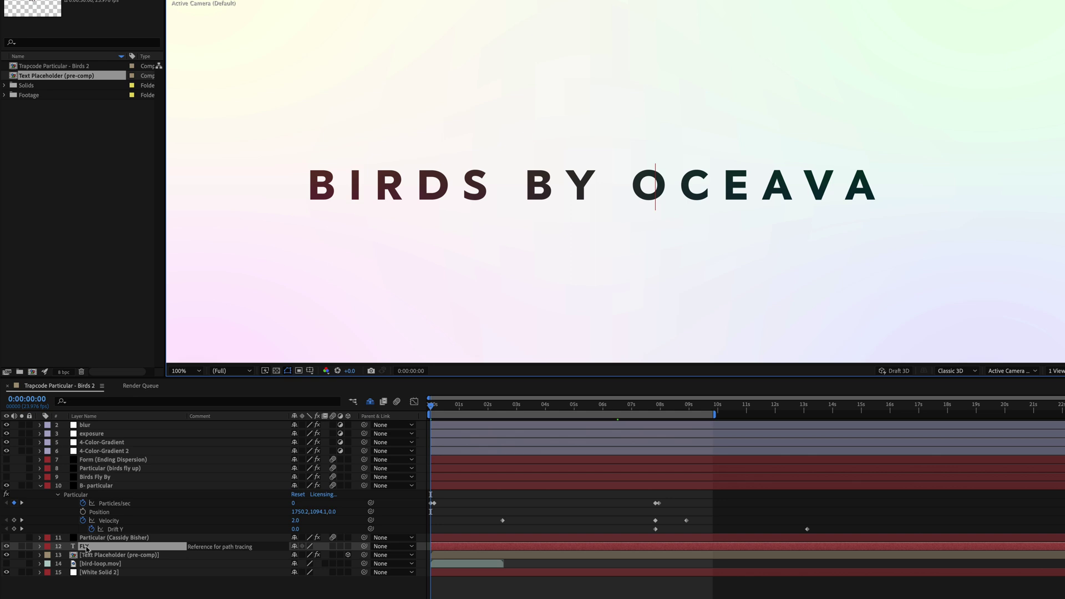
type("FLY")
key("Escape")
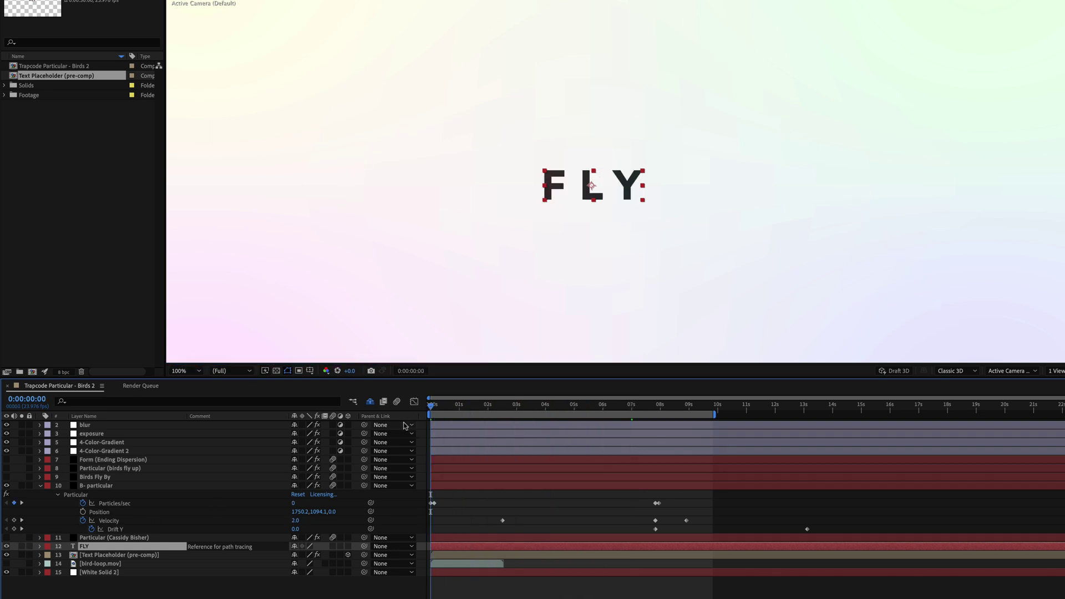
Place the emitter at the top of the F and start Position keyframing at frame zero
left_click(100, 512)
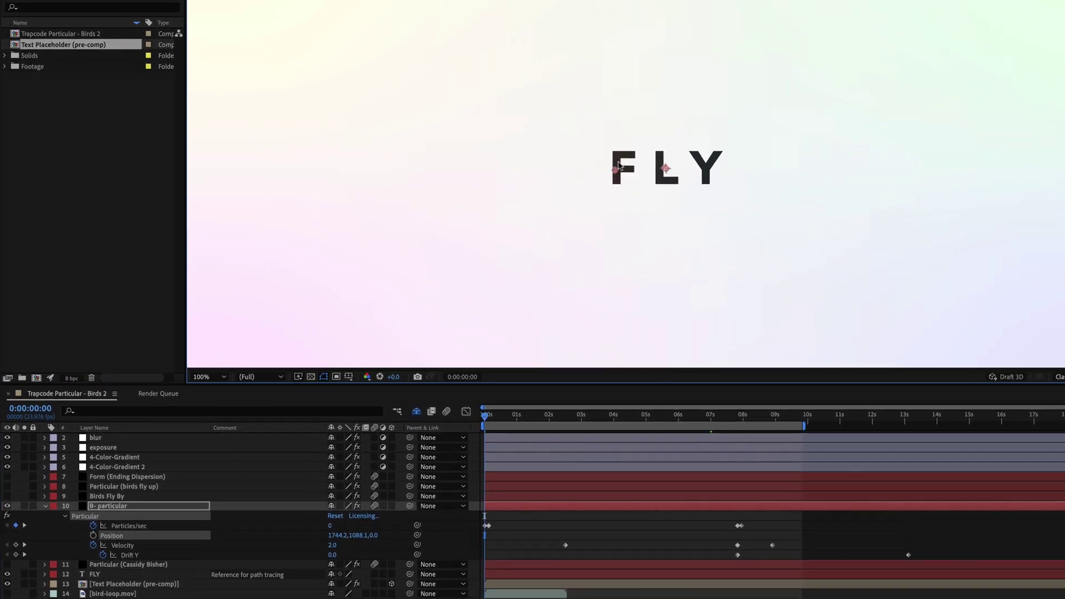
left_click_drag(578, 180, 581, 167)
left_click_drag(660, 147, 661, 144)
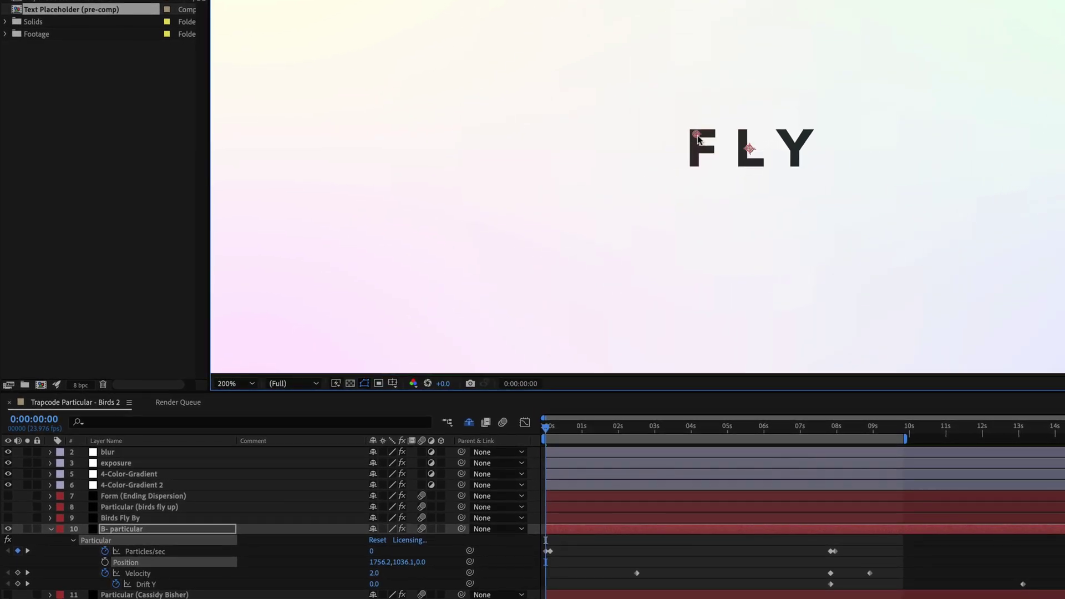
left_click_drag(599, 132, 635, 130)
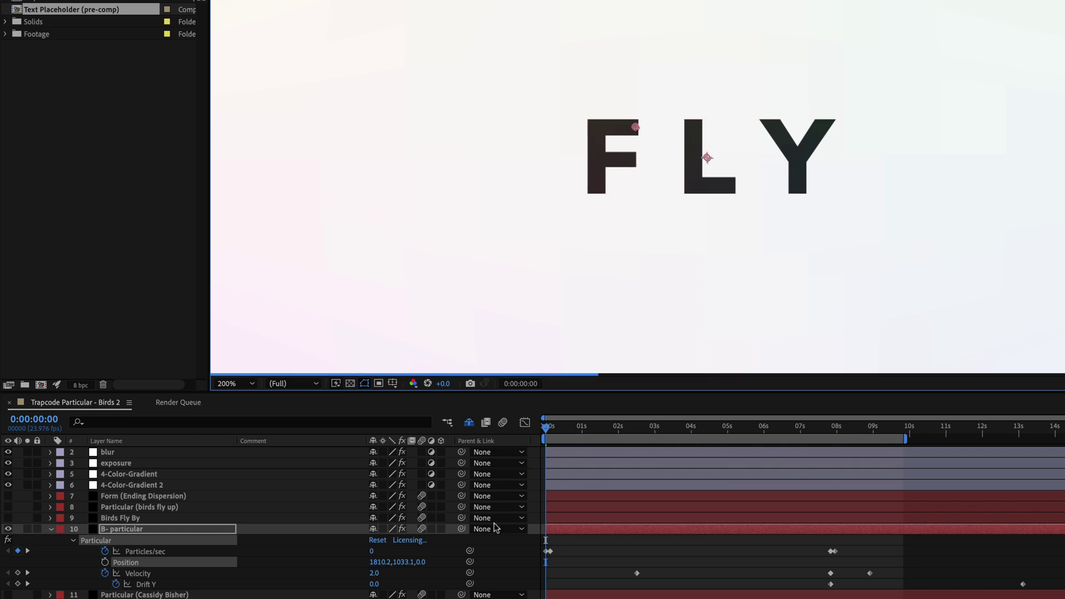
left_click(105, 563)
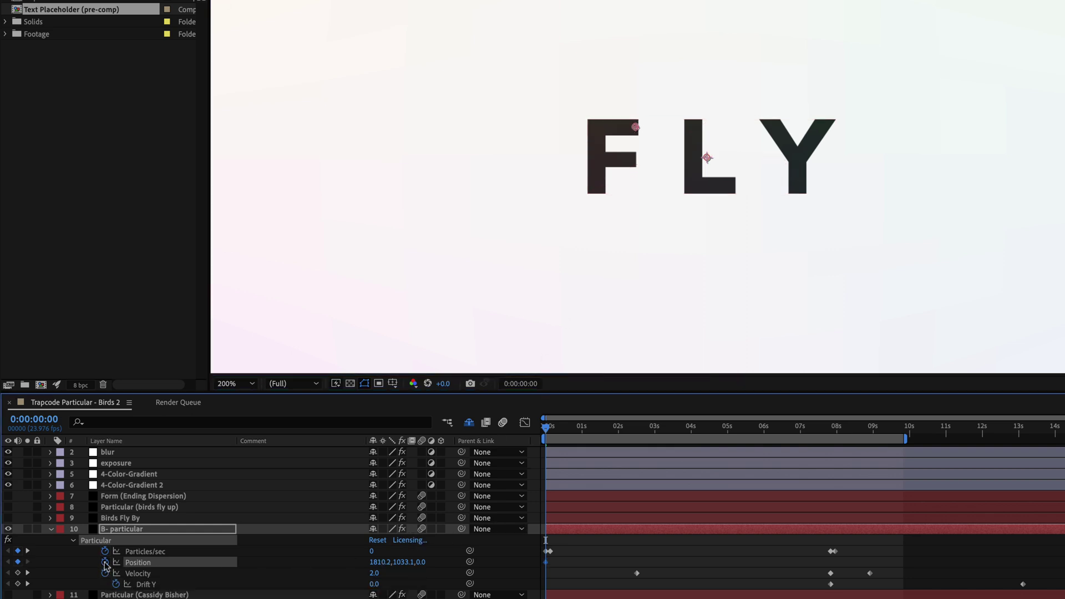
Key the emitter at the F's top-left corner at 1:14, then down to its bottom and back up
left_click_drag(546, 429, 604, 432)
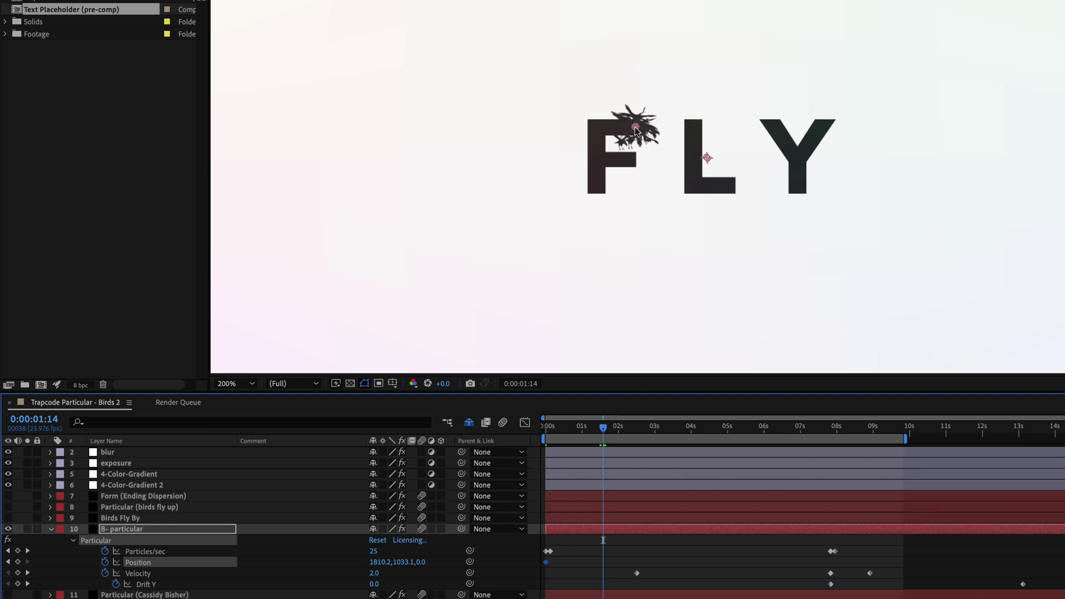
left_click_drag(635, 129, 594, 128)
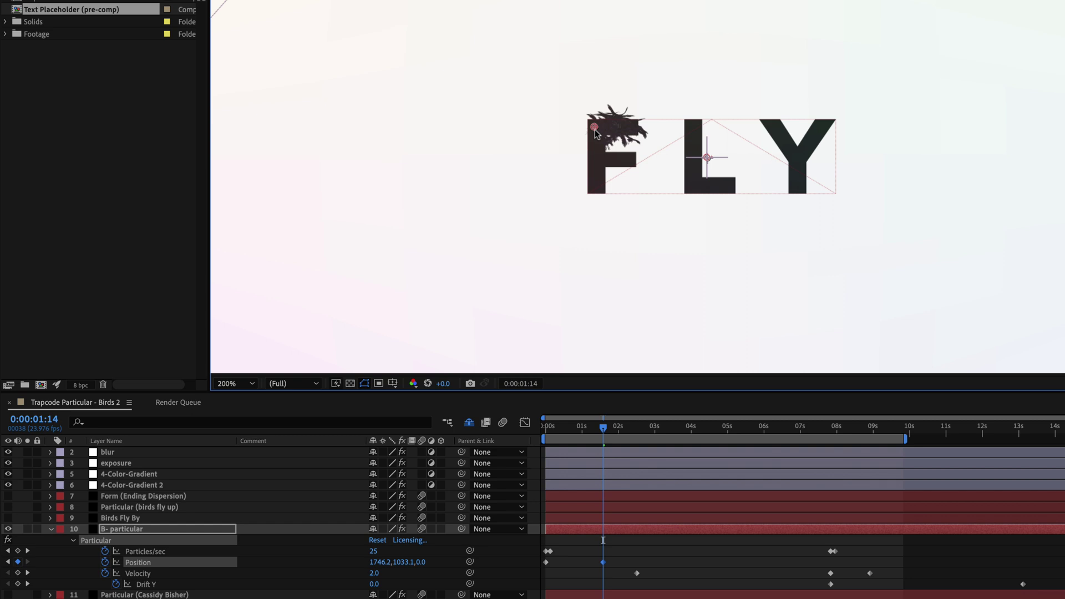
left_click_drag(604, 428, 664, 431)
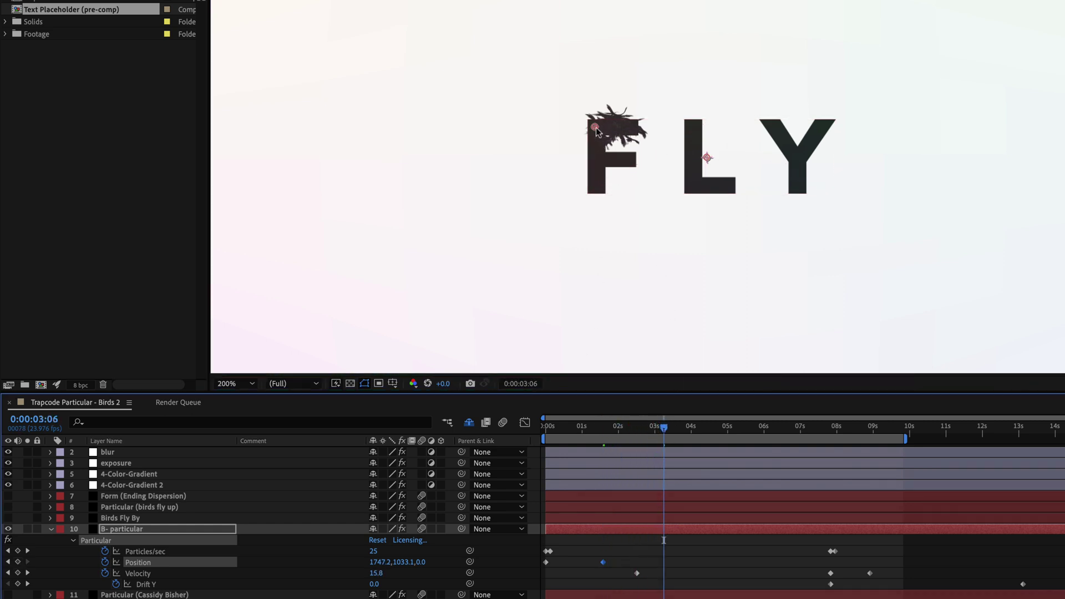
left_click_drag(595, 128, 595, 195)
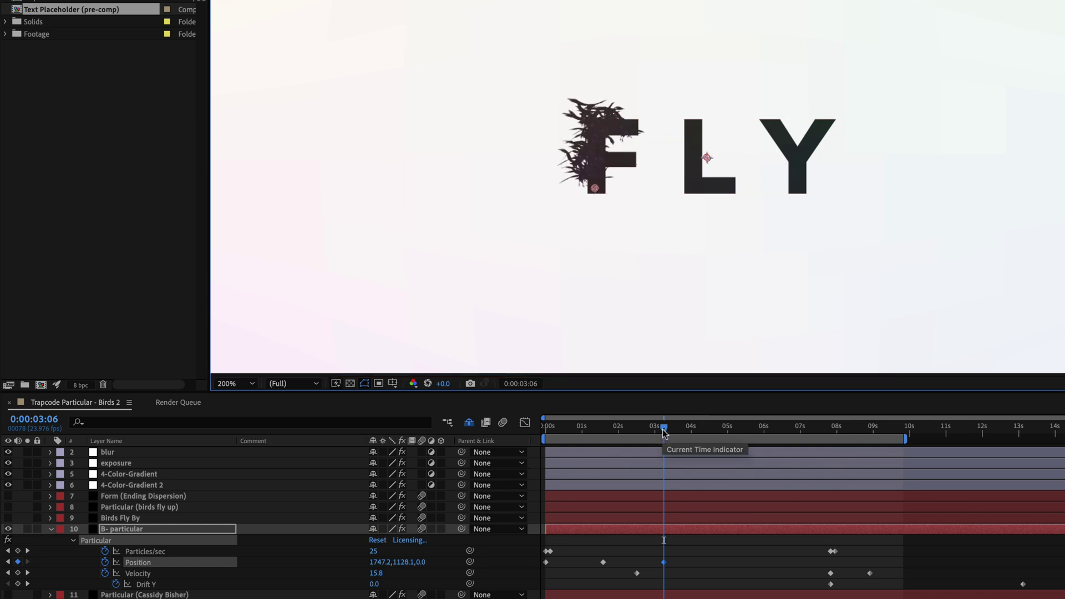
left_click_drag(663, 430, 721, 438)
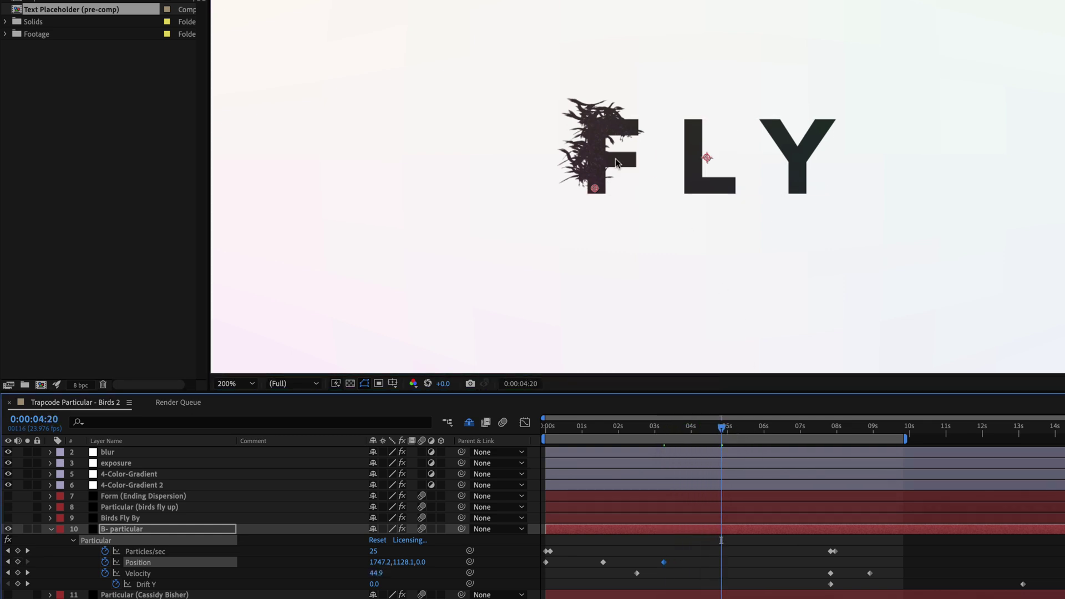
left_click_drag(595, 190, 595, 126)
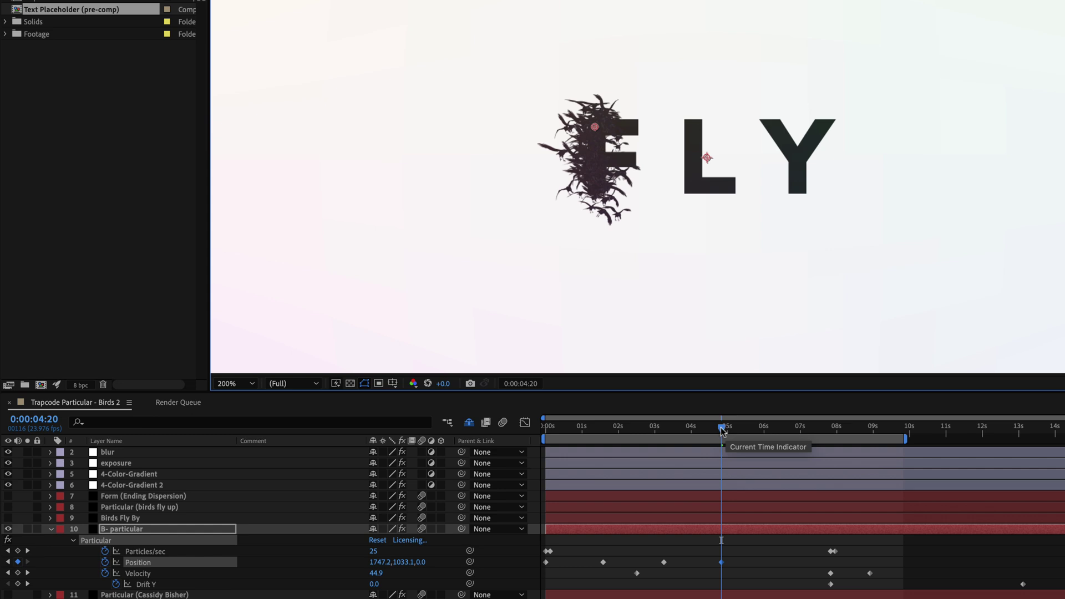
One frame later, key the emitter down at the F's middle bar and rezoom the timeline
scroll(723, 583, "up", 3)
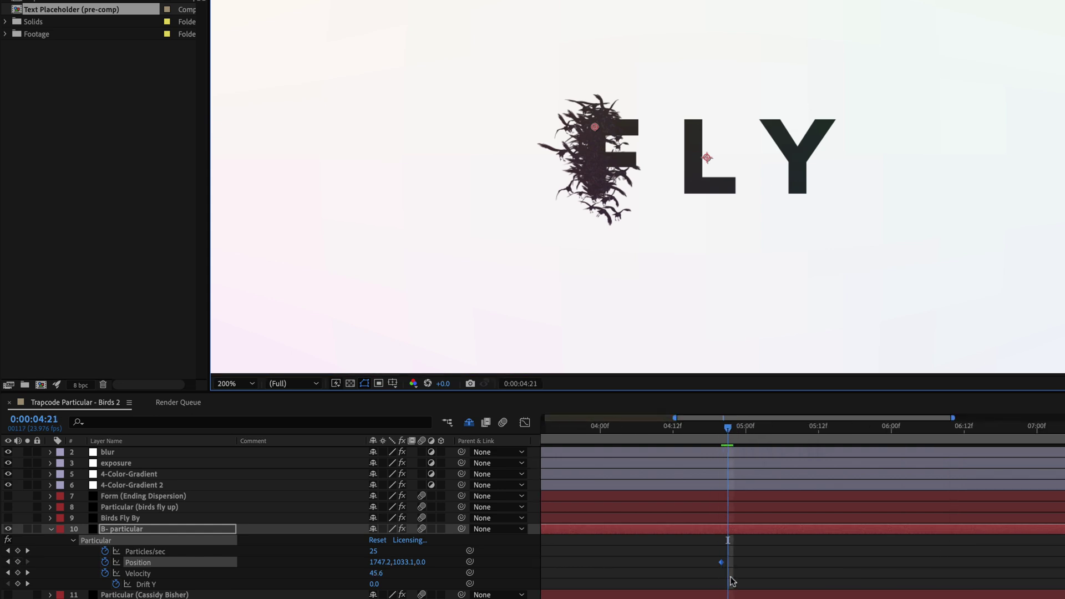
key("Page_Down")
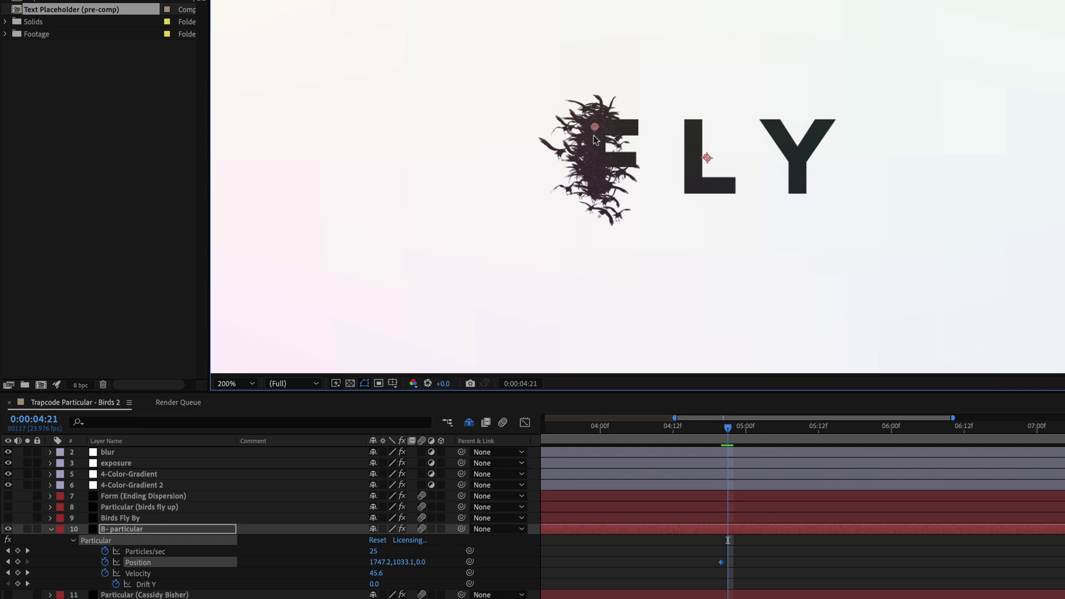
left_click_drag(594, 136, 594, 162)
key("minus")
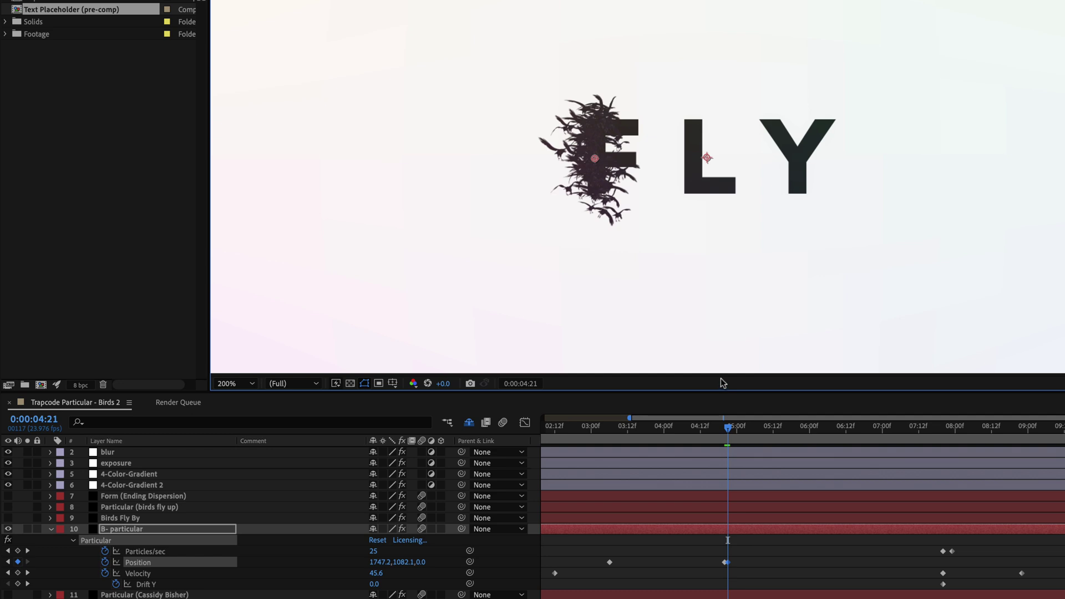
key("minus")
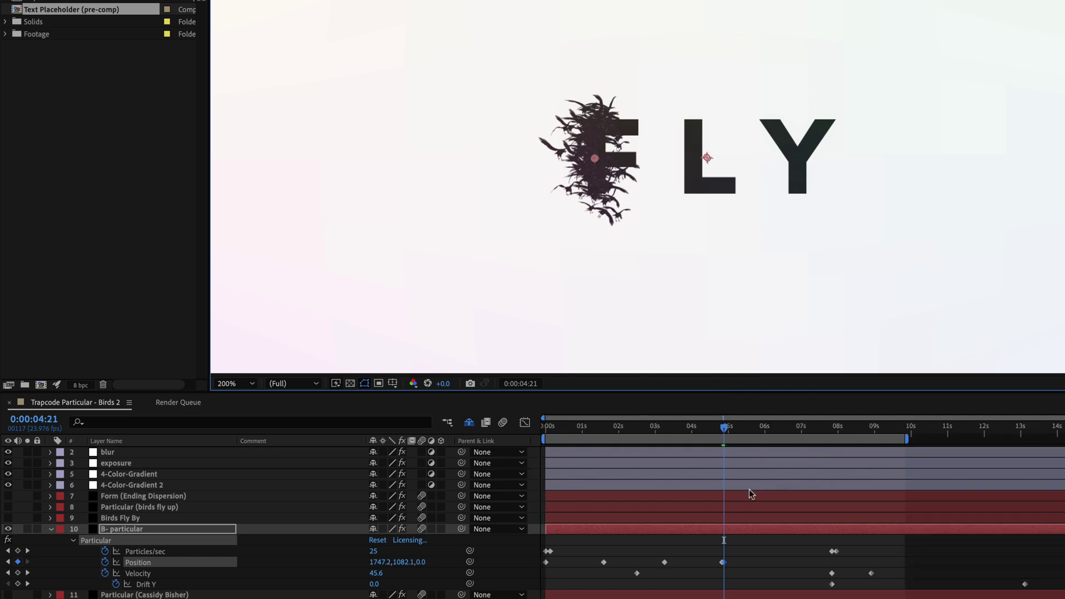
key("equal")
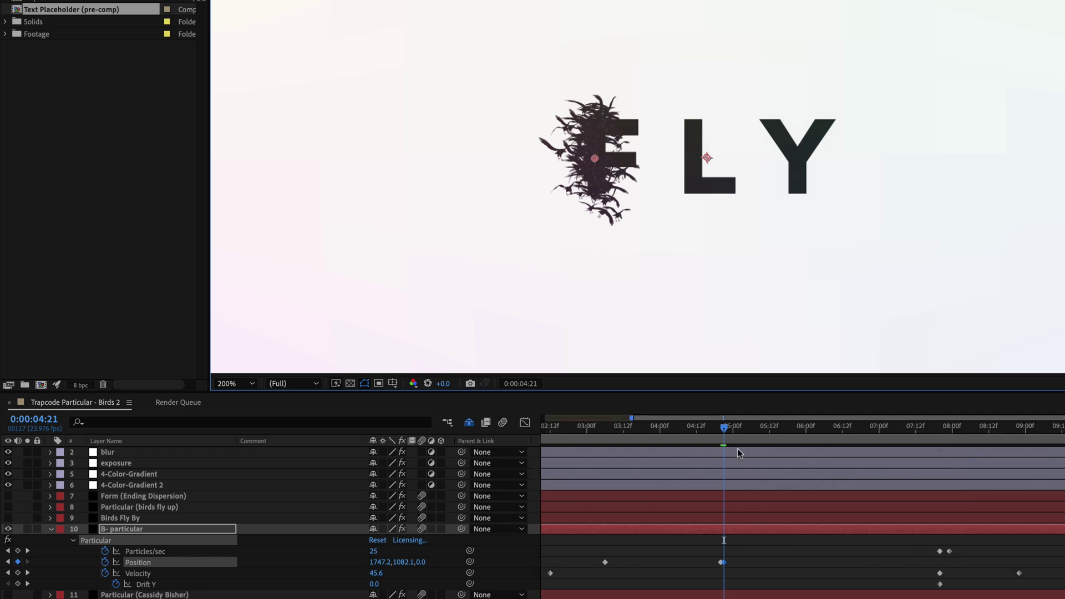
At 5:16 key the emitter right along the F's middle bar, then back left later
left_click_drag(723, 428, 827, 434)
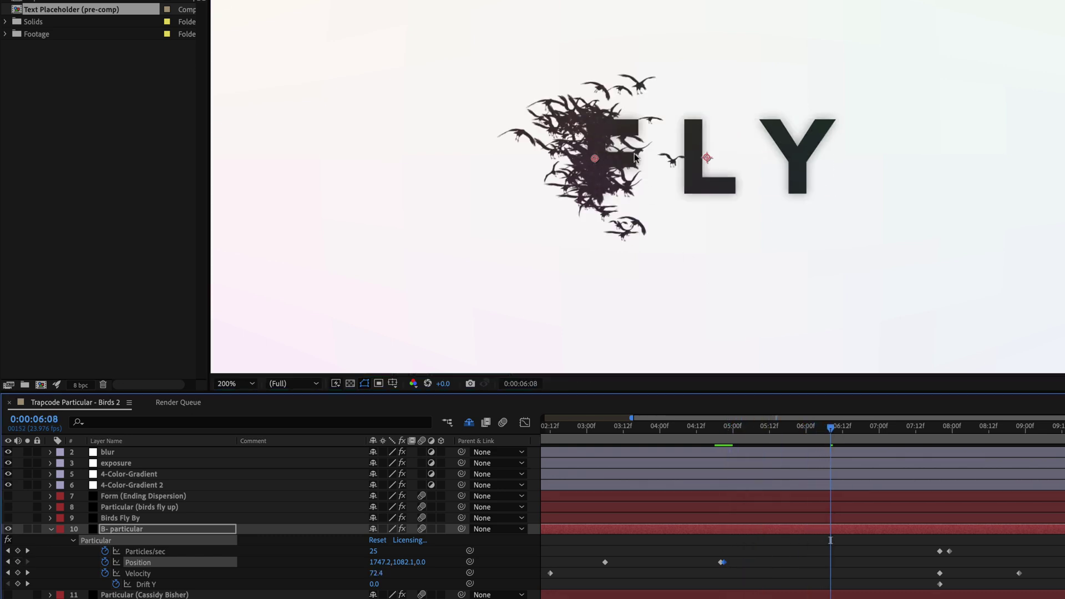
left_click_drag(594, 158, 619, 160)
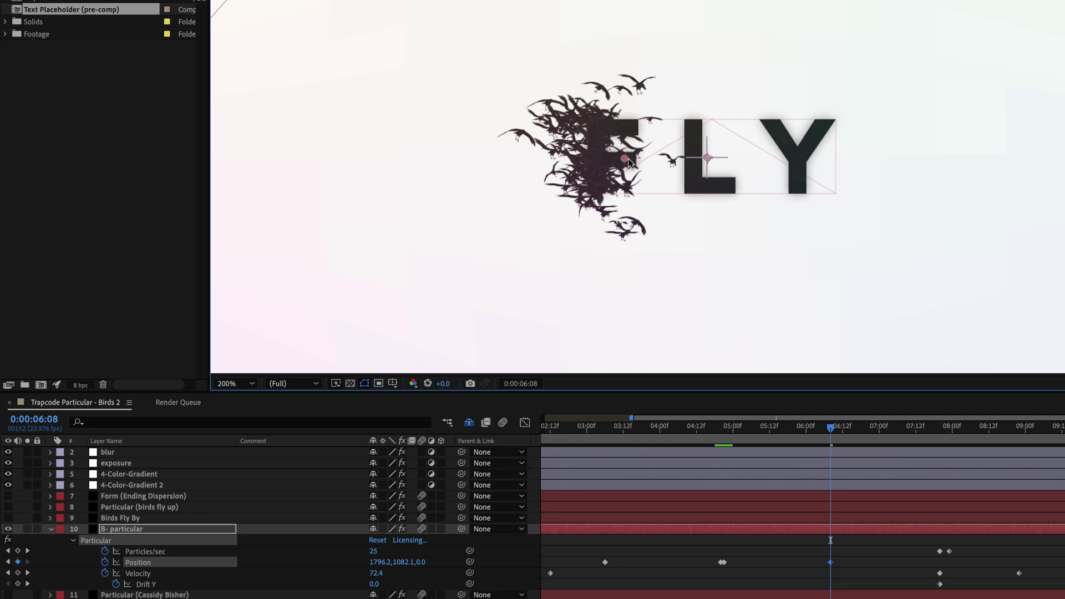
left_click_drag(628, 158, 632, 160)
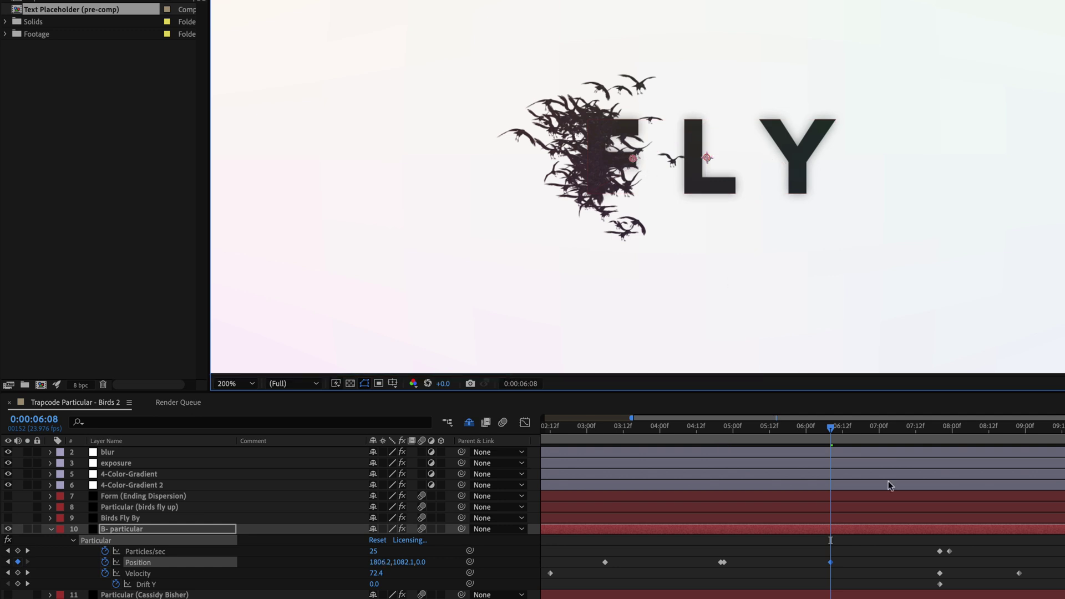
left_click_drag(833, 432, 940, 441)
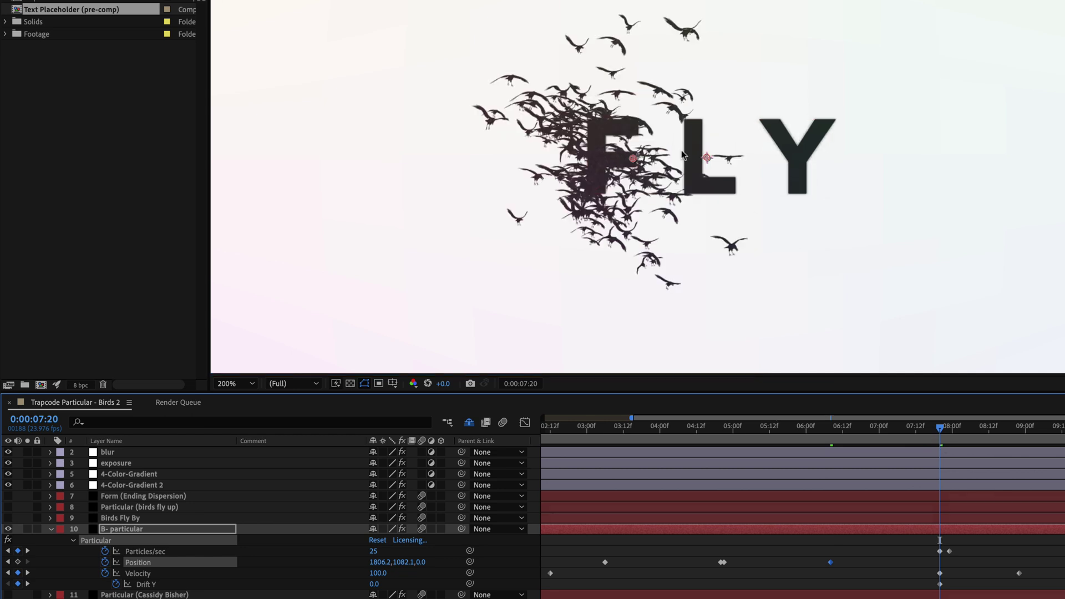
left_click_drag(631, 159, 598, 161)
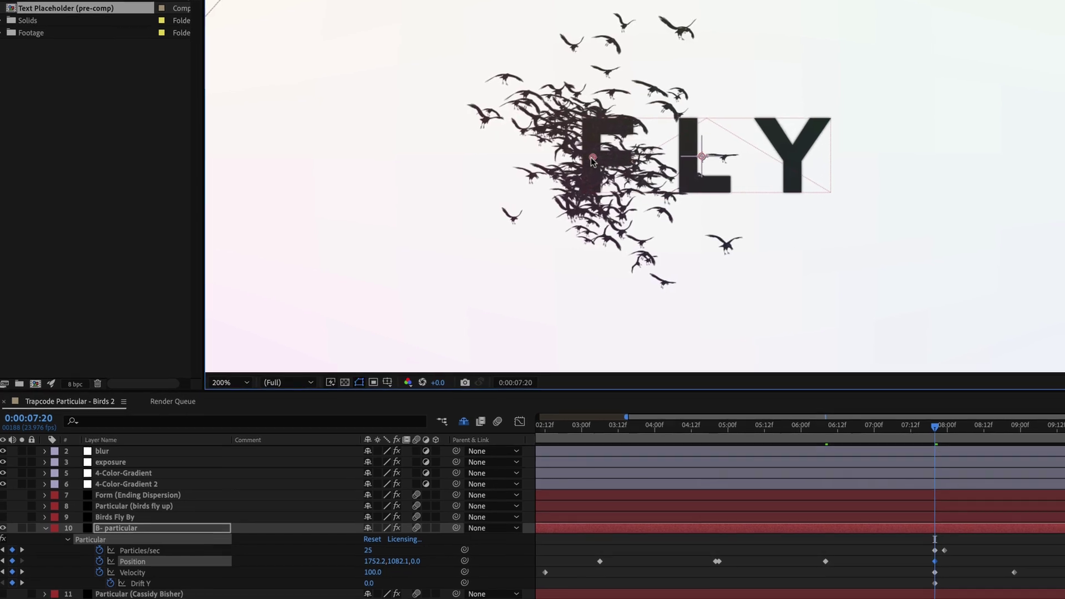
left_click(941, 425)
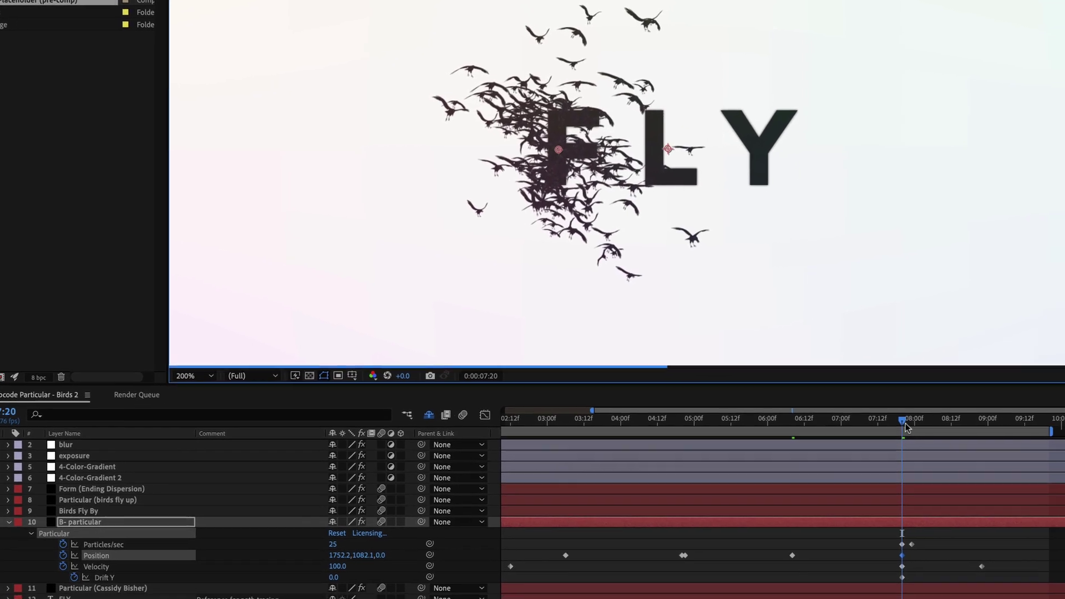
Lower the emitter around 9 seconds, extend the work area, and raise it to 1752.2,1035.1,0.0 at 10:17
left_click_drag(847, 413, 942, 417)
left_click_drag(306, 94, 304, 118)
left_click_drag(224, 103, 224, 126)
left_click_drag(738, 367, 1064, 367)
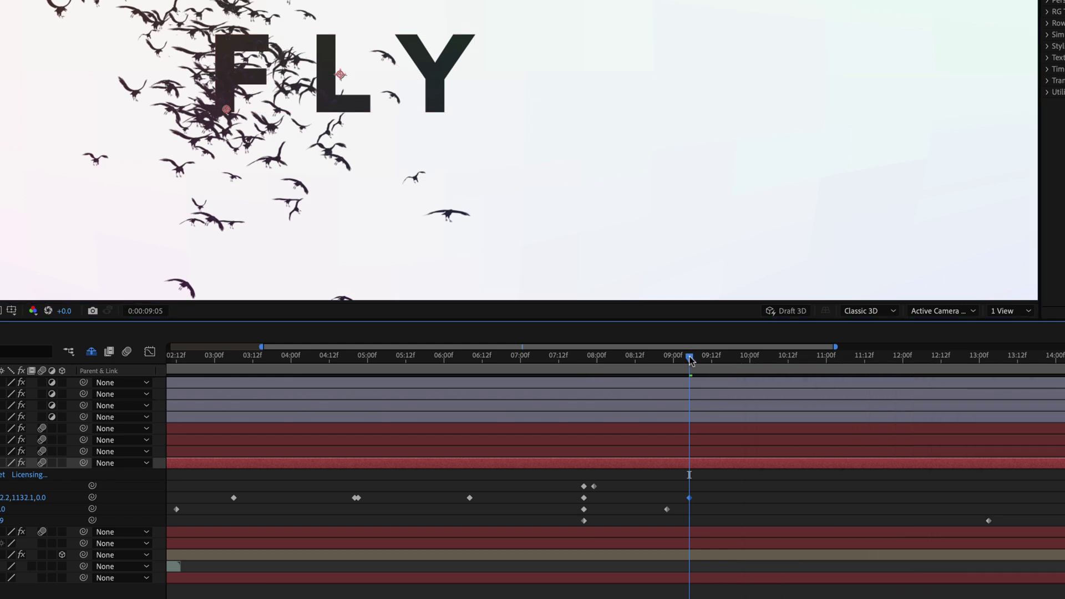
left_click_drag(690, 360, 804, 370)
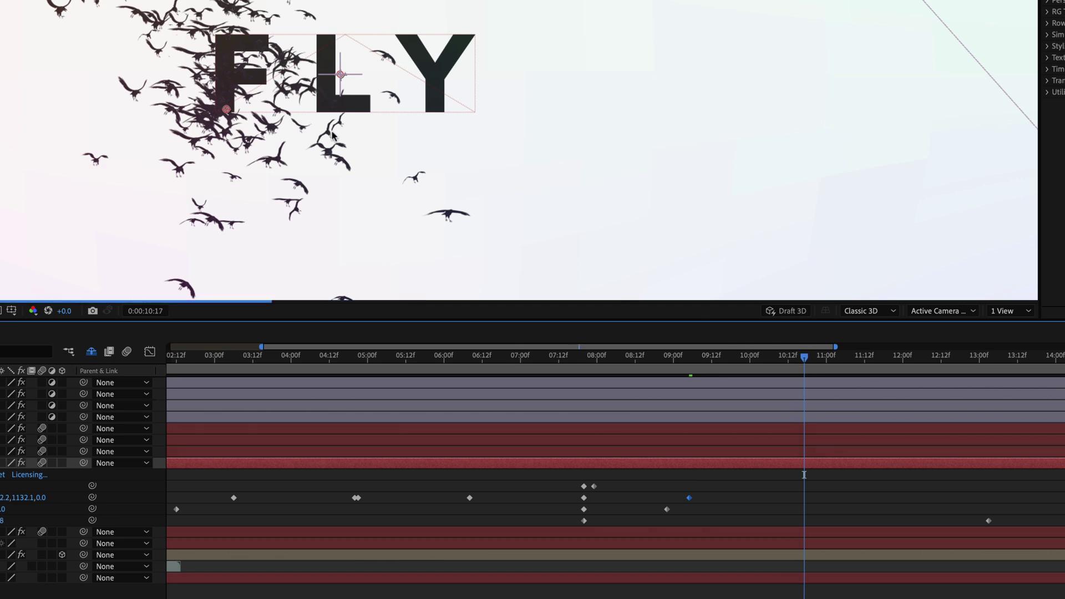
left_click_drag(226, 109, 226, 43)
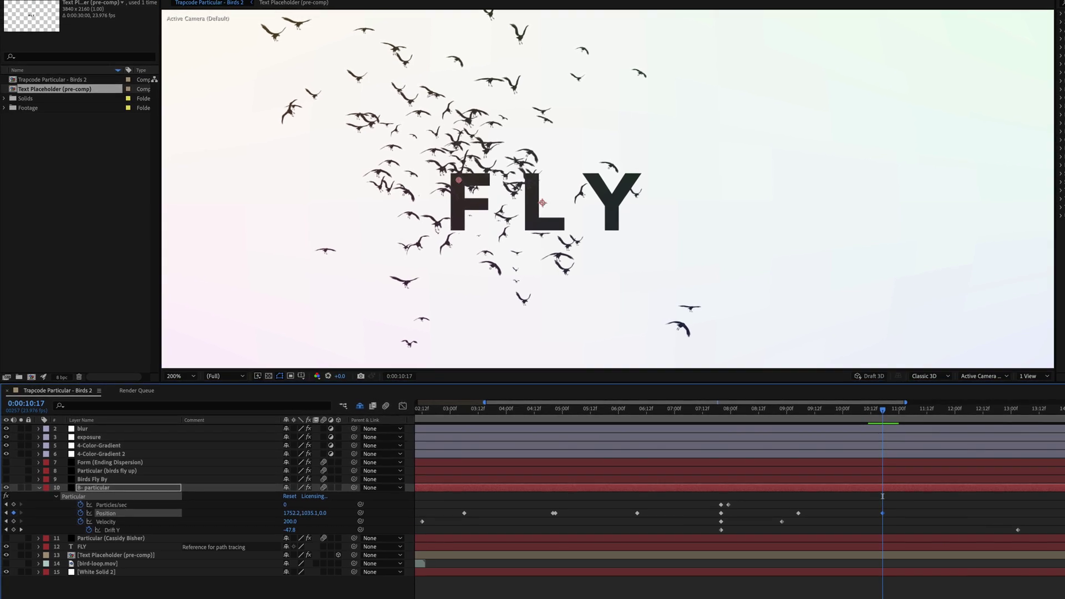
Pull the work-area end in and preview the flock with the FLY text hidden
left_click_drag(1042, 416, 891, 440)
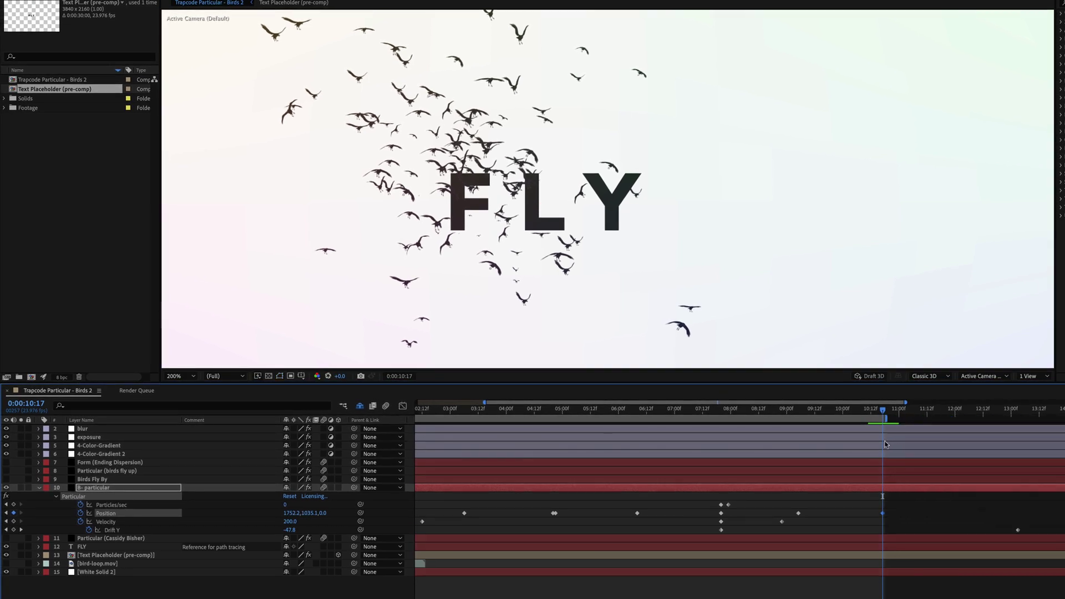
key("space")
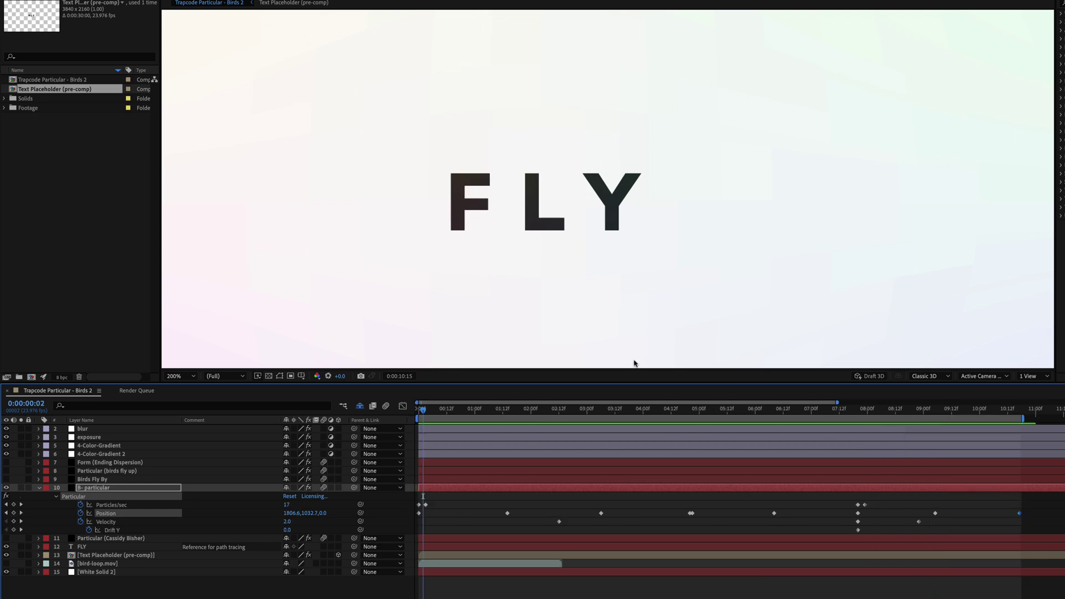
left_click(90, 549)
left_click(7, 547)
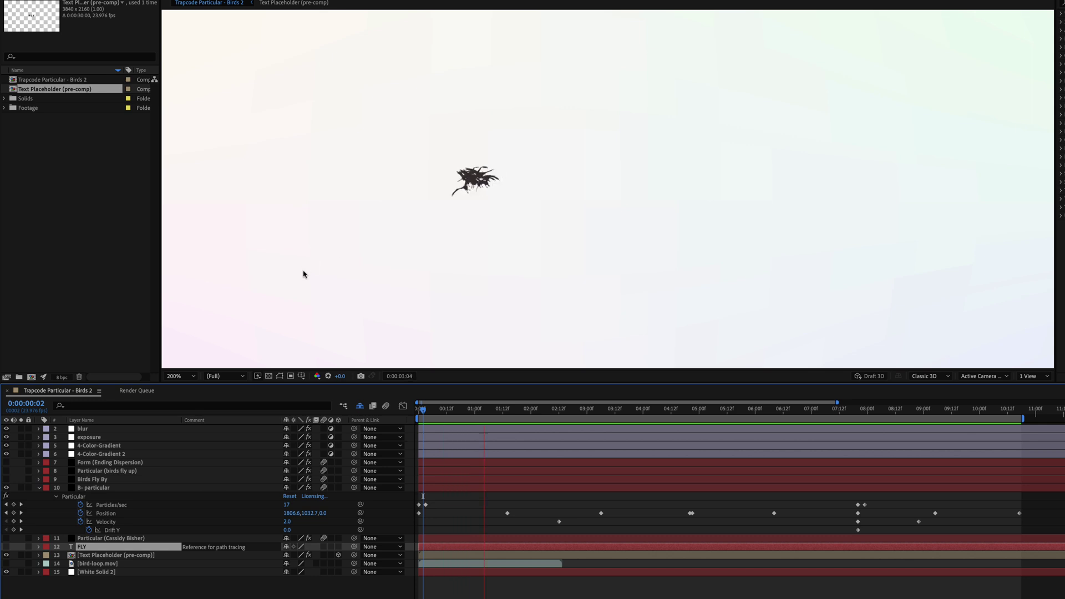
key("space")
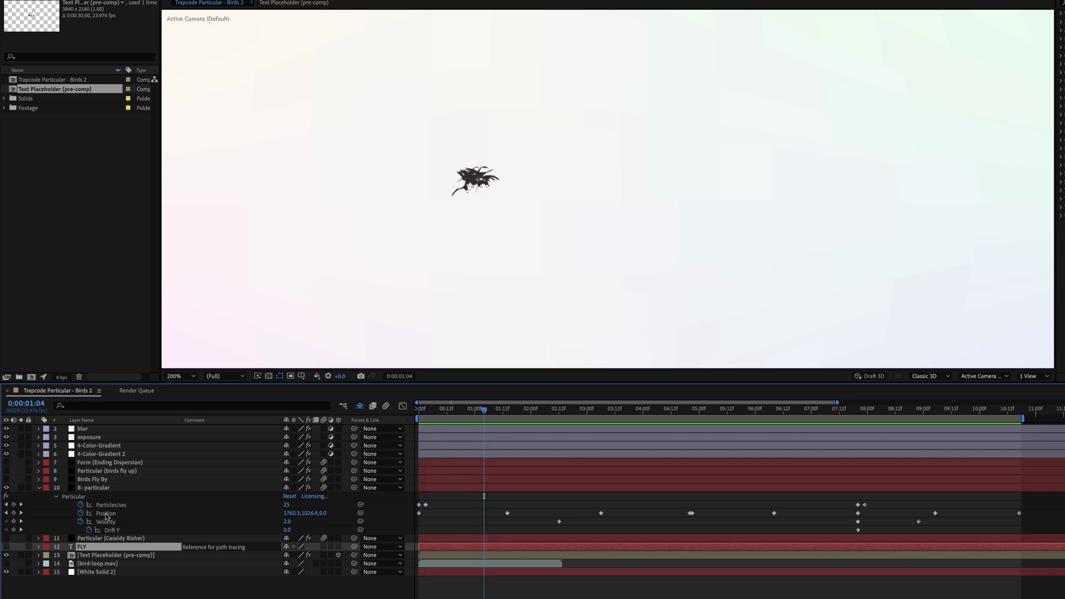
Show the FLY text again and go to 3:23, where the birds wrap the F
left_click(97, 488)
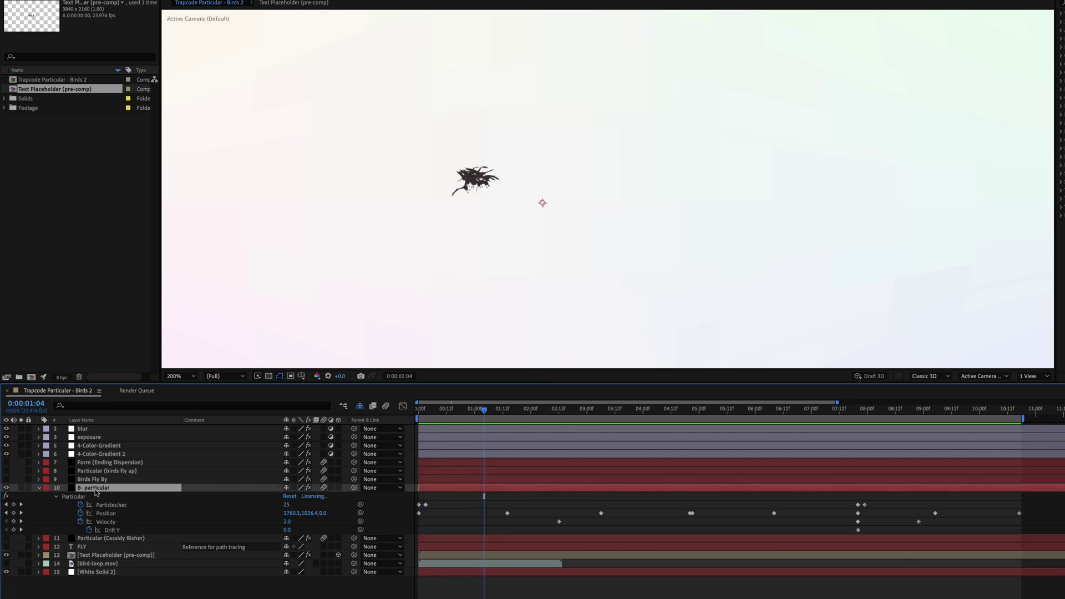
left_click(6, 546)
left_click_drag(497, 412, 644, 426)
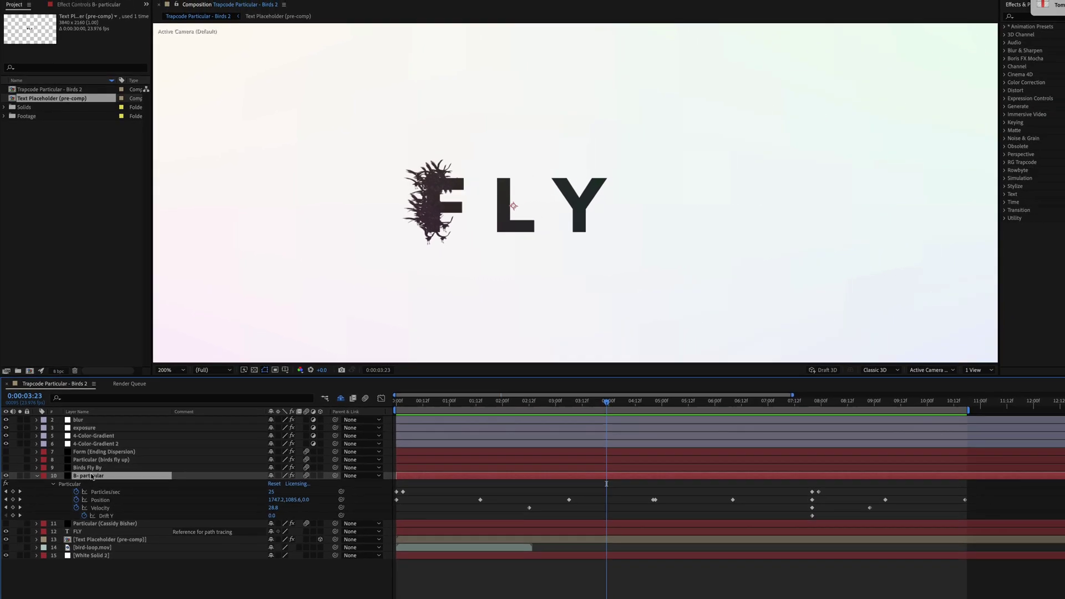
Duplicate the B- particular layer and rename the original to F- particular
left_click(104, 0)
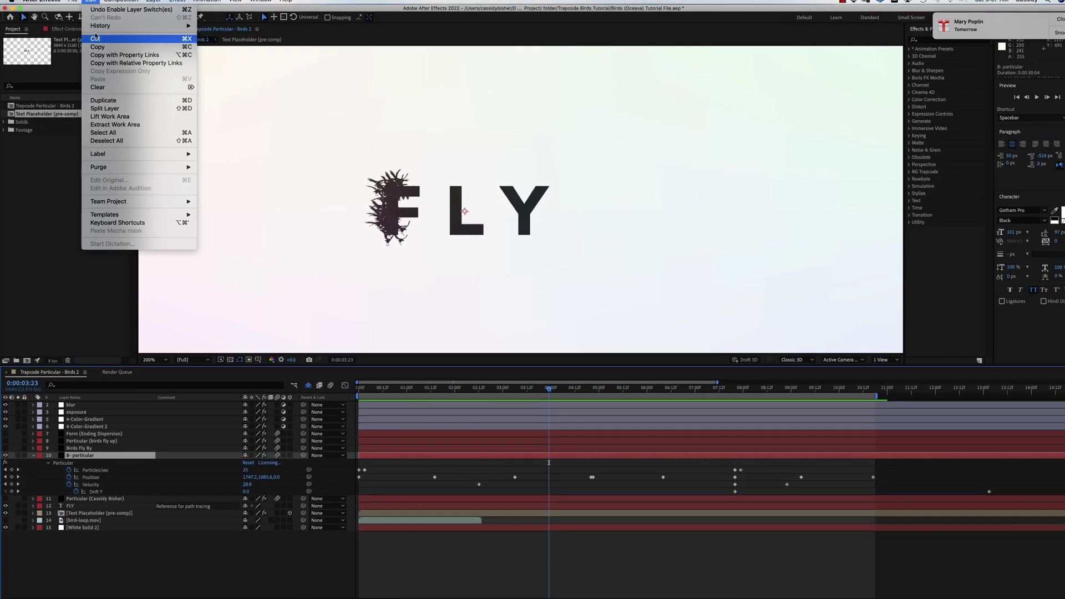
left_click(75, 466)
key("super+d")
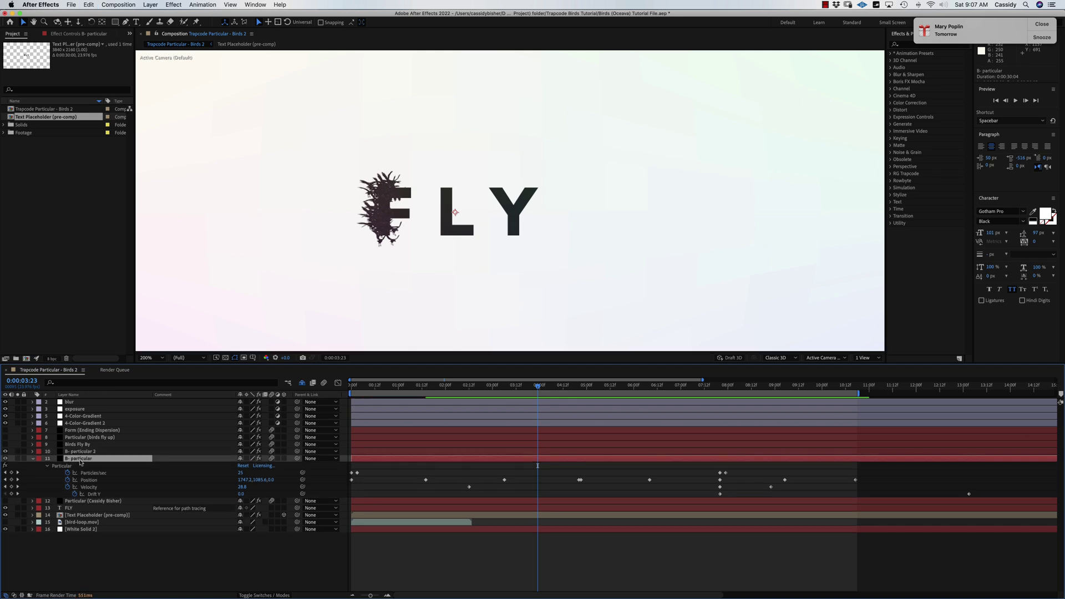
key("Return")
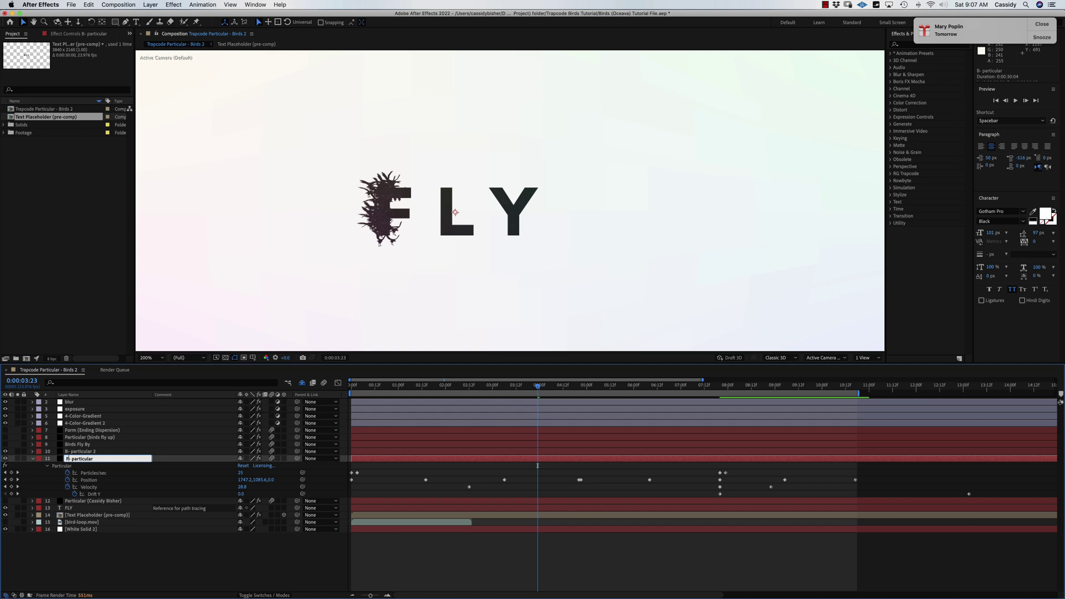
type("F")
key("Return")
key("super+Up")
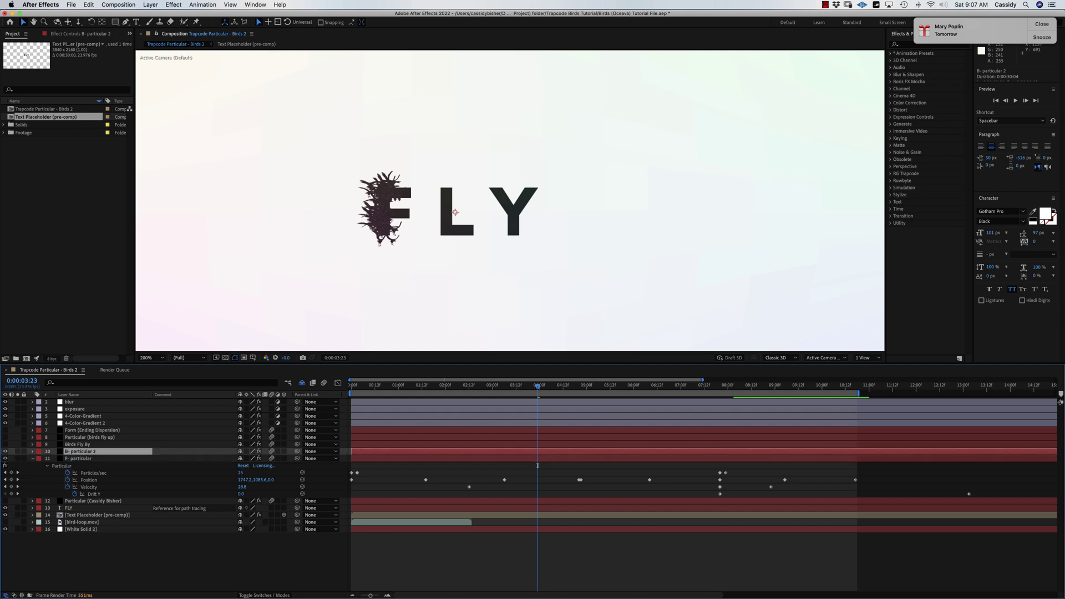
Rename the duplicate to L - particular 2 and reveal its Position keyframes
key("Return")
key("Left")
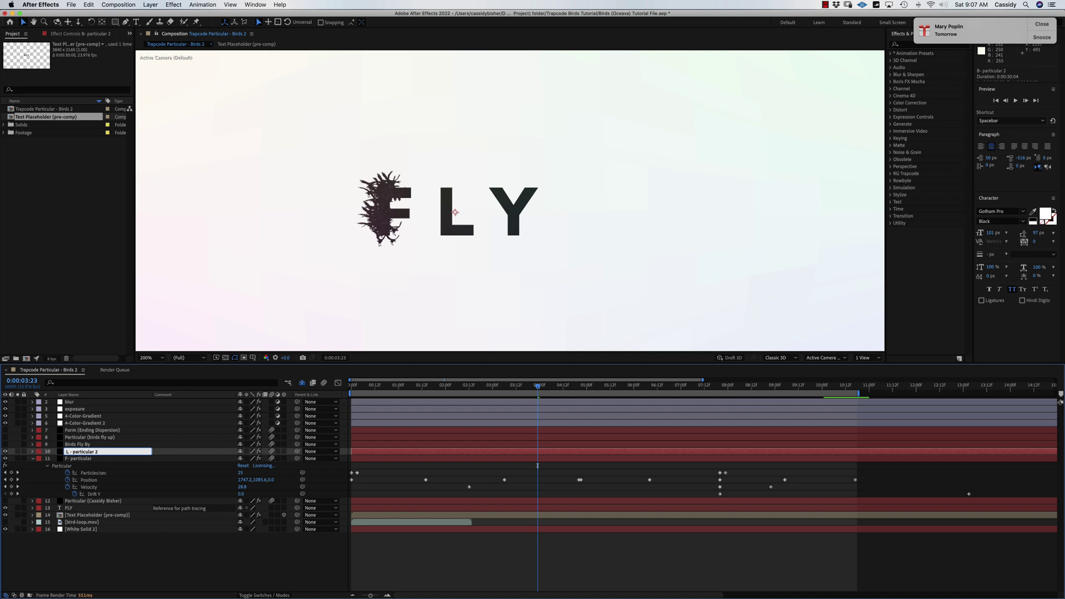
left_click(77, 459)
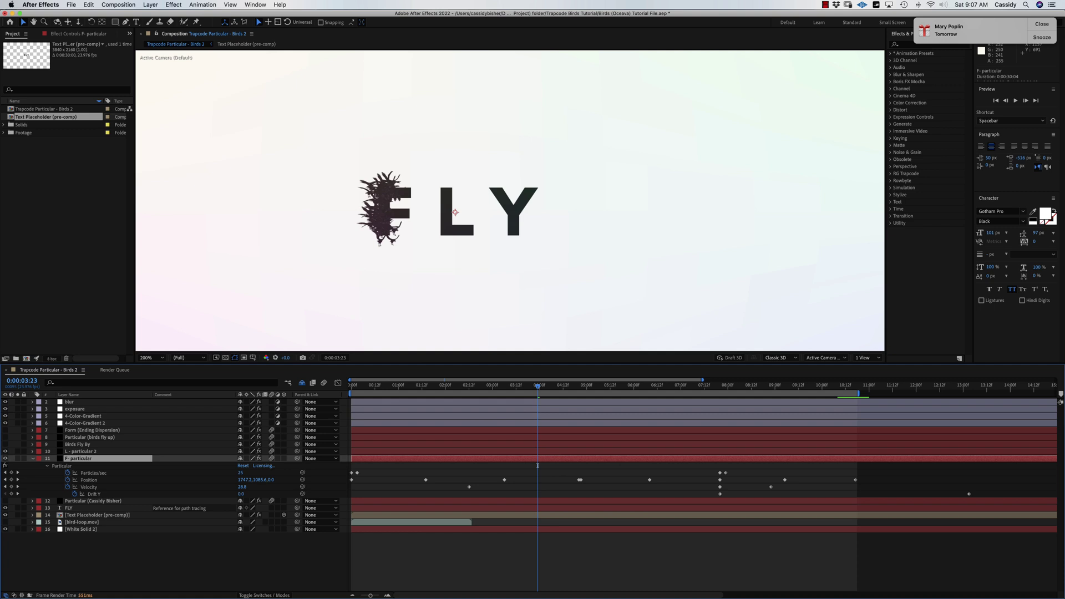
left_click(80, 451)
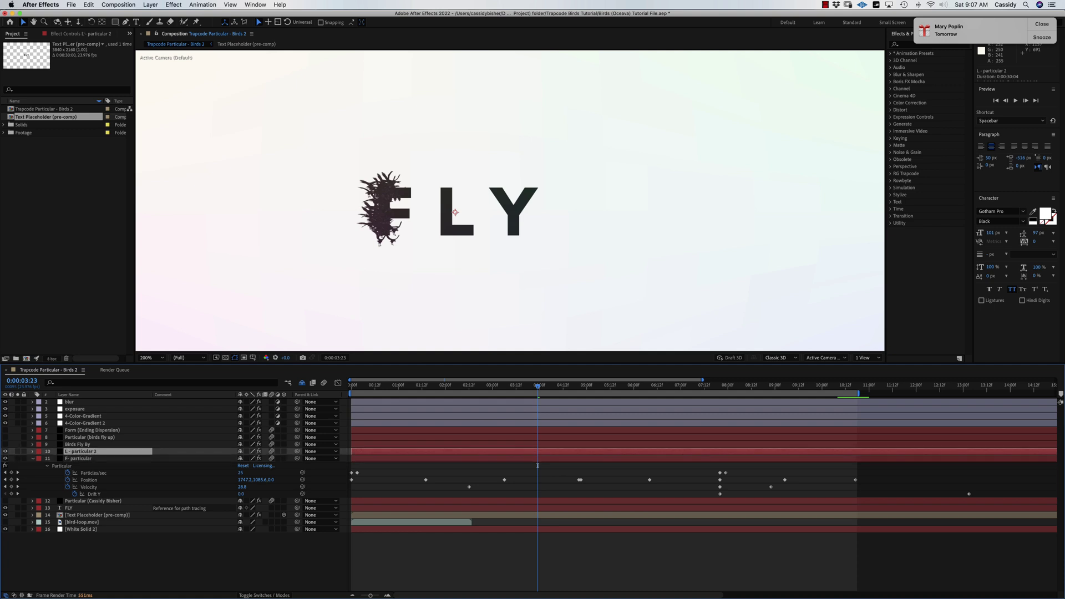
key("u")
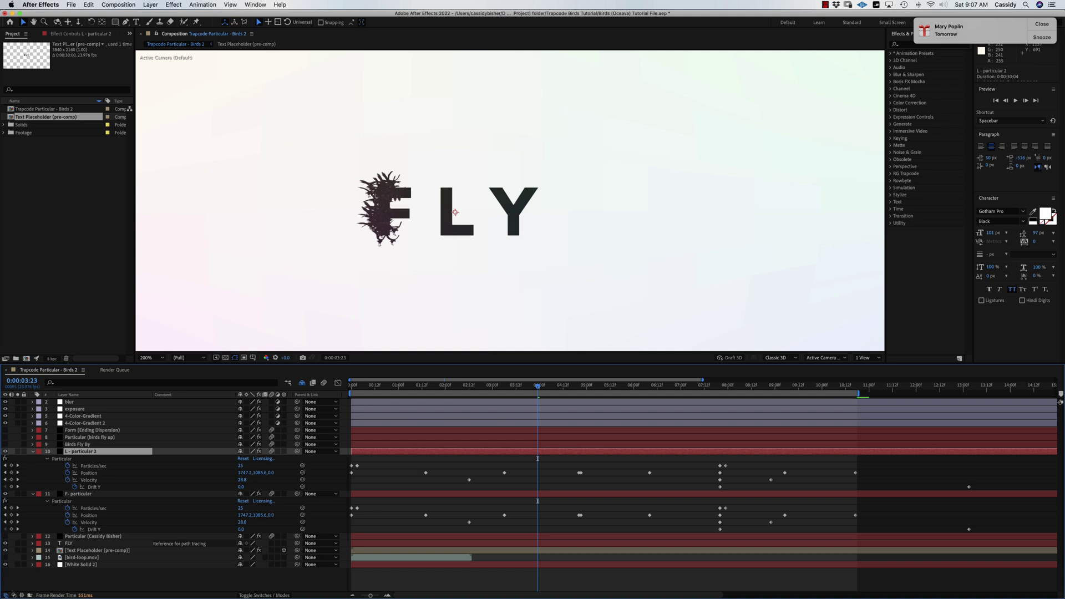
Delete L - particular 2's Position keyframes and move its emitter to the top of the L
left_click(81, 472)
key("Delete")
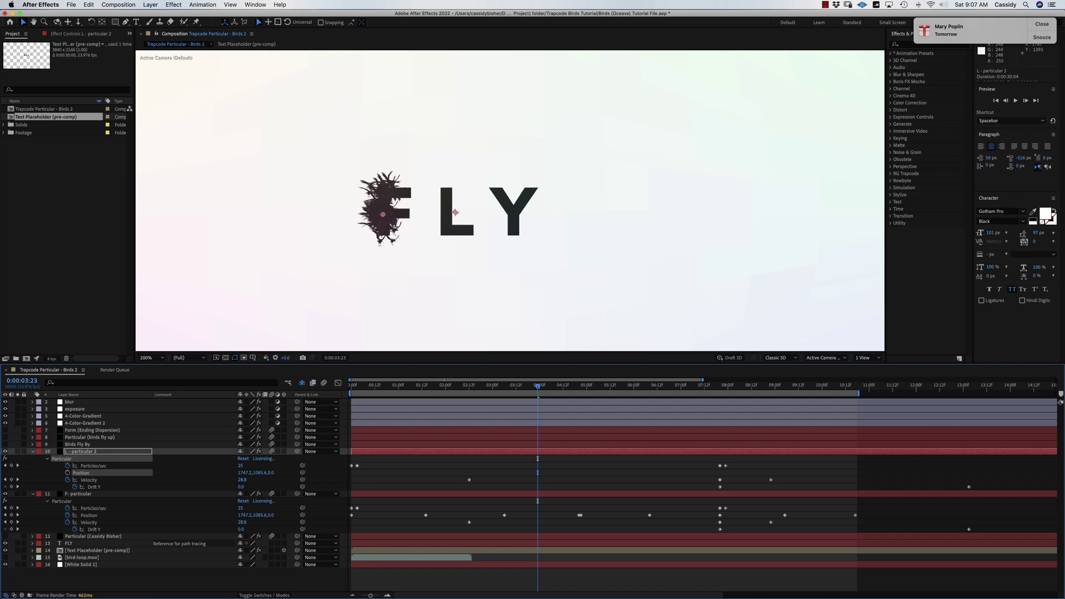
left_click_drag(384, 213, 446, 191)
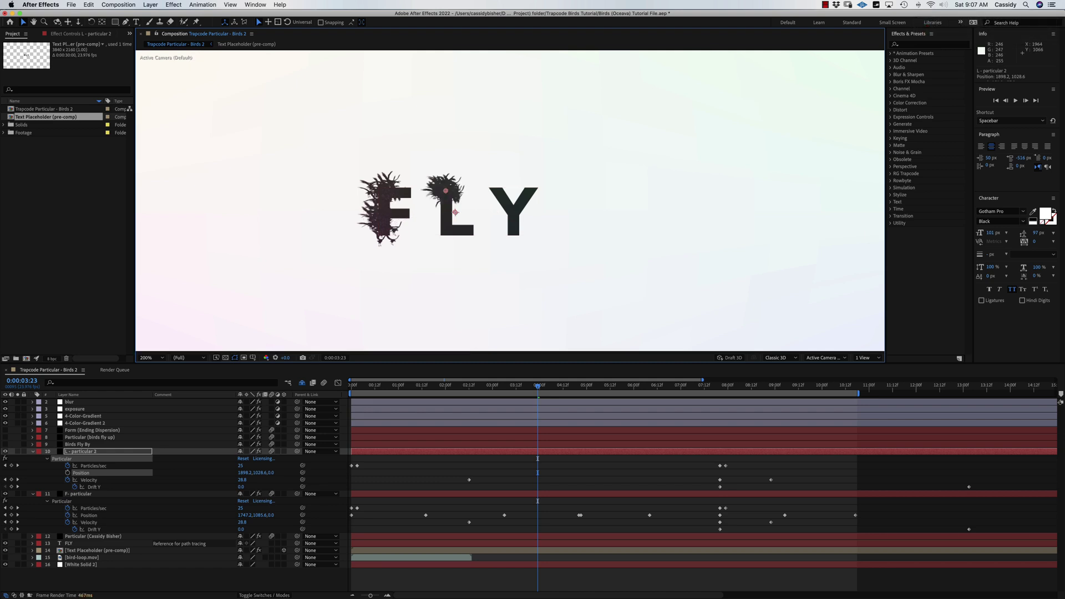
left_click_drag(445, 191, 446, 190)
Keyframe the L emitter's Position near the start, then drag it down the L's stem
left_click(68, 473)
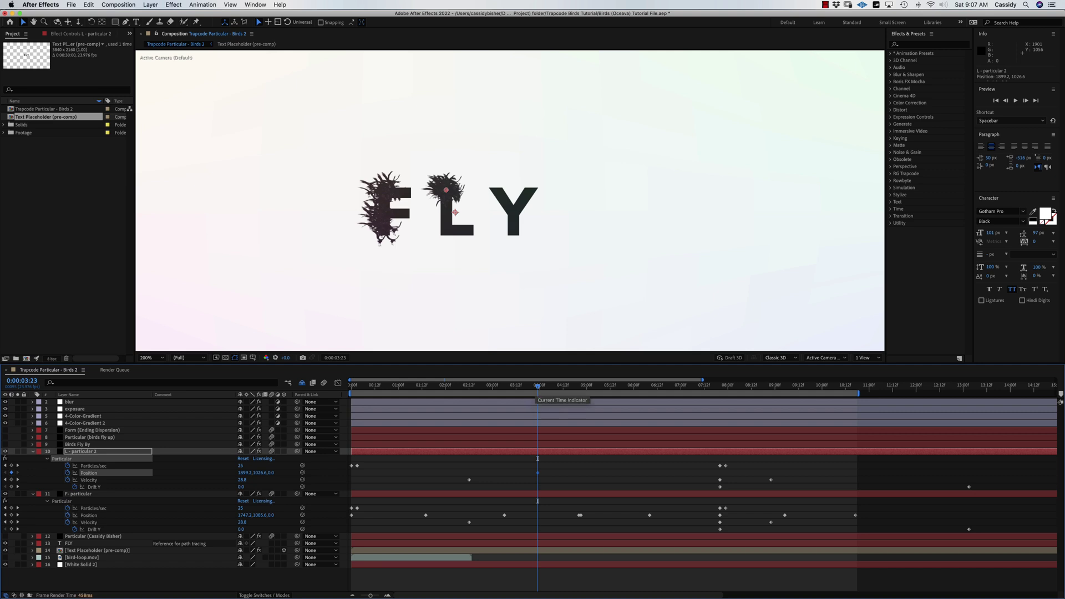
left_click_drag(537, 473, 531, 473)
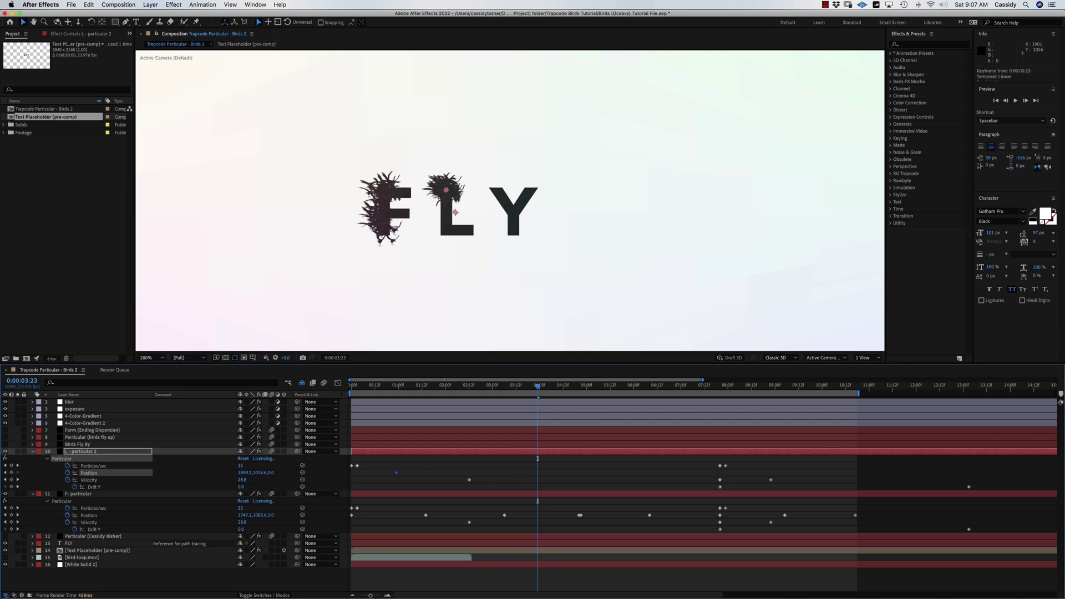
left_click_drag(396, 472, 357, 473)
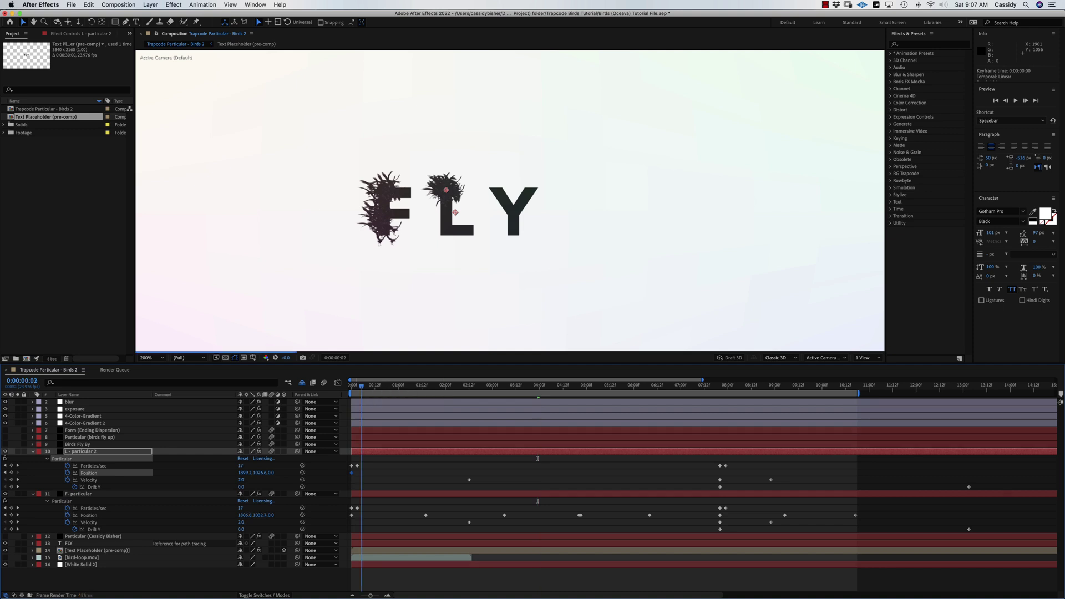
key("Home")
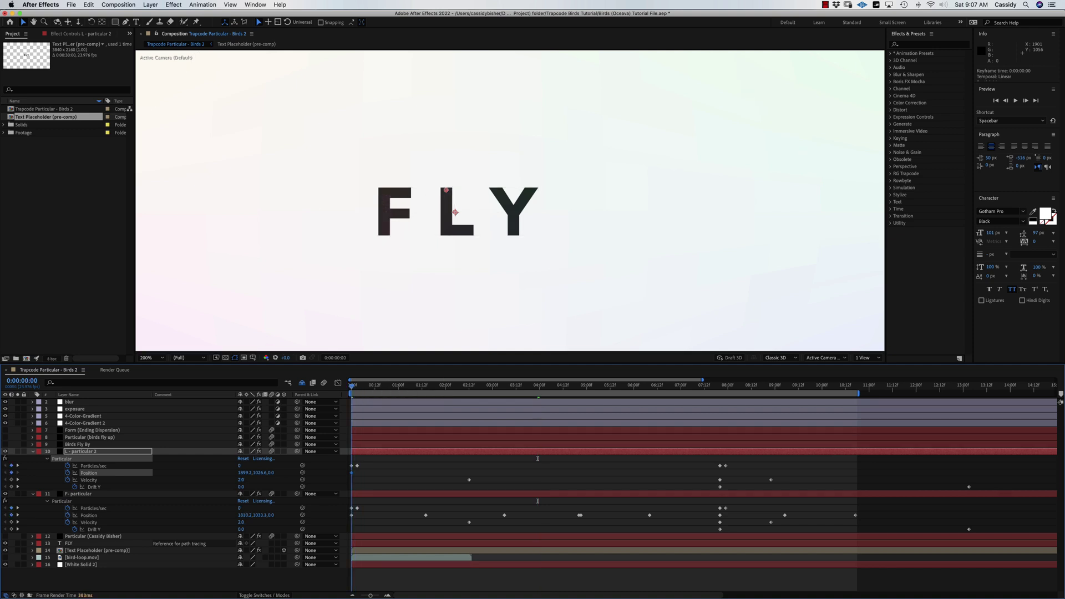
key("space")
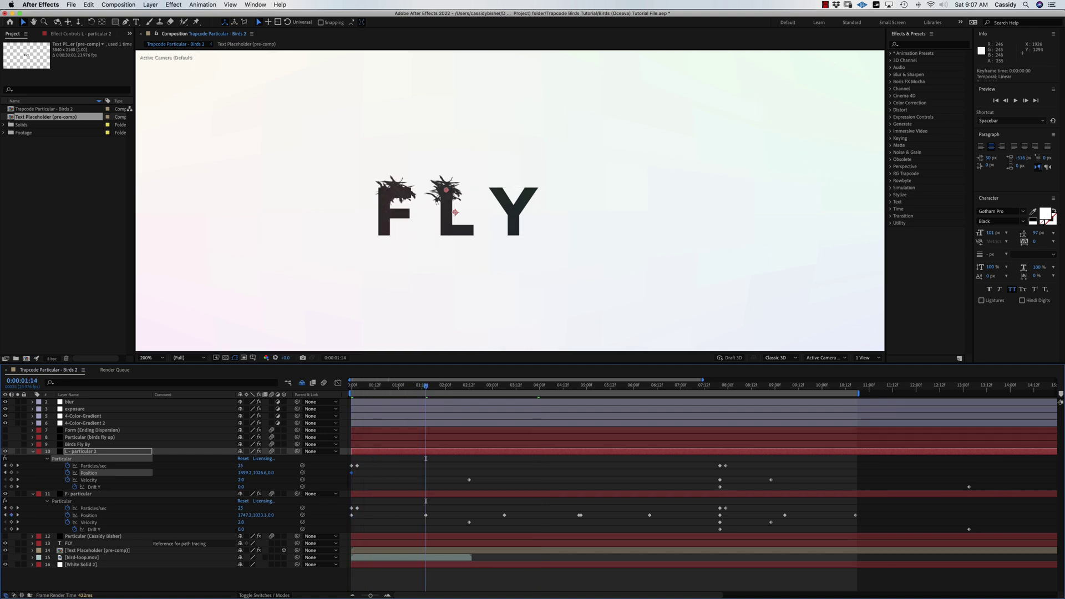
left_click_drag(446, 190, 446, 229)
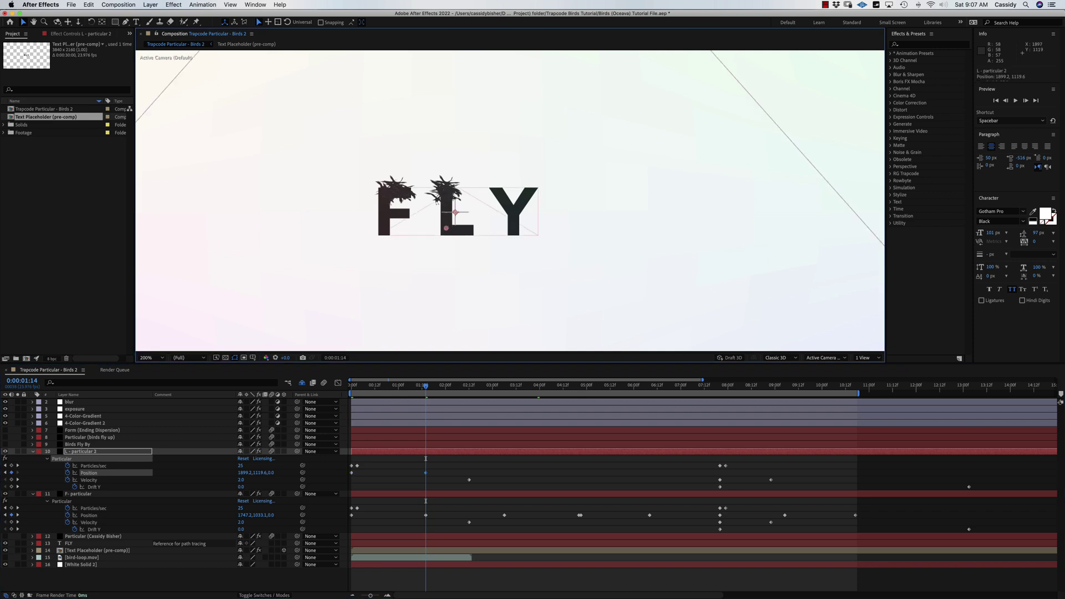
Keyframe the L emitter right along the base, back left, then up the letter
key("space")
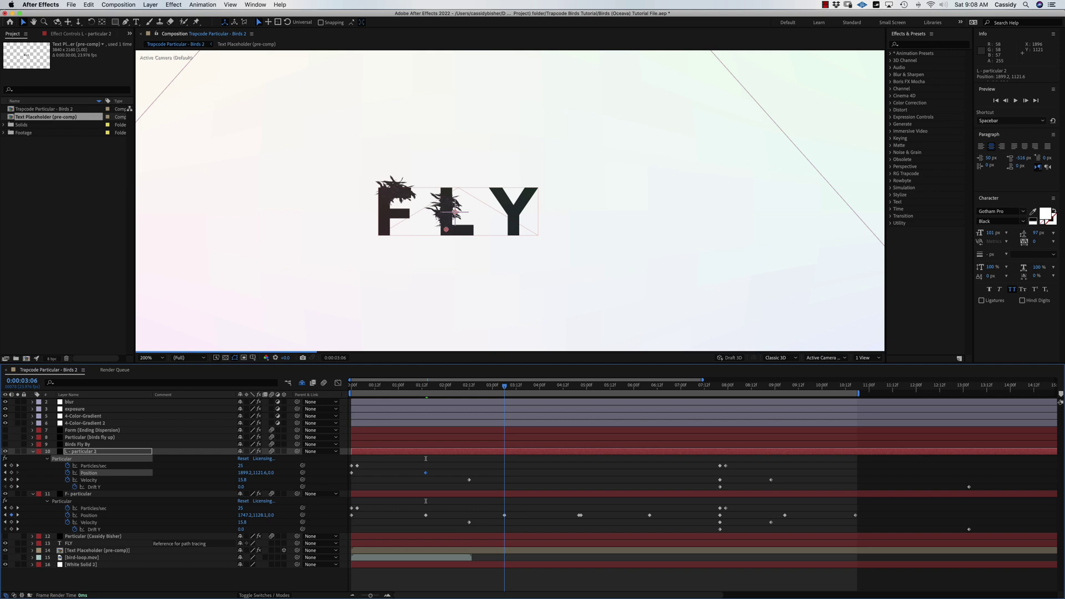
left_click_drag(447, 230, 469, 232)
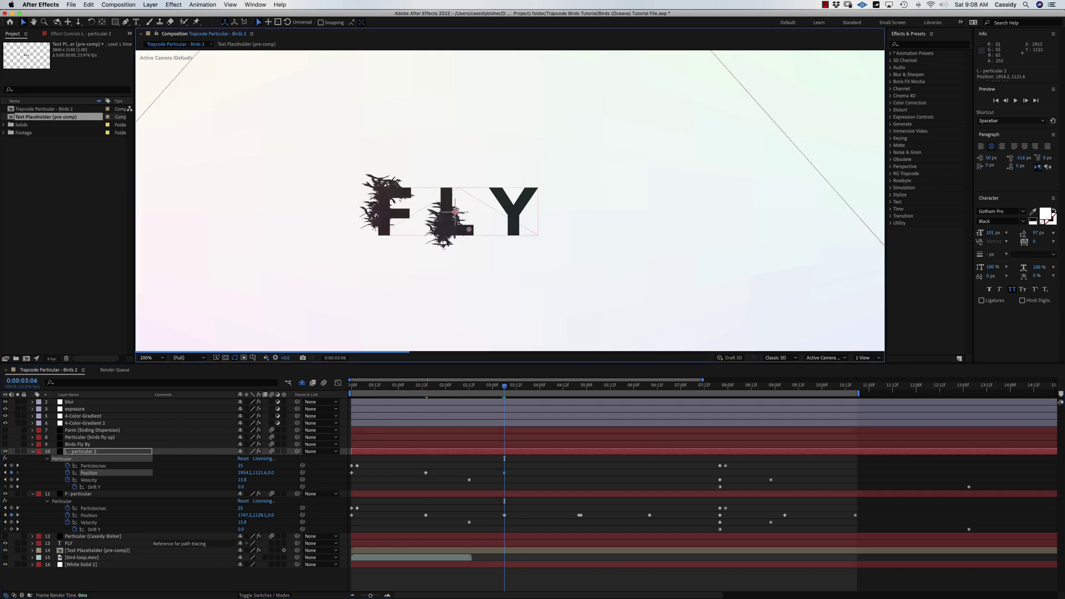
key("space")
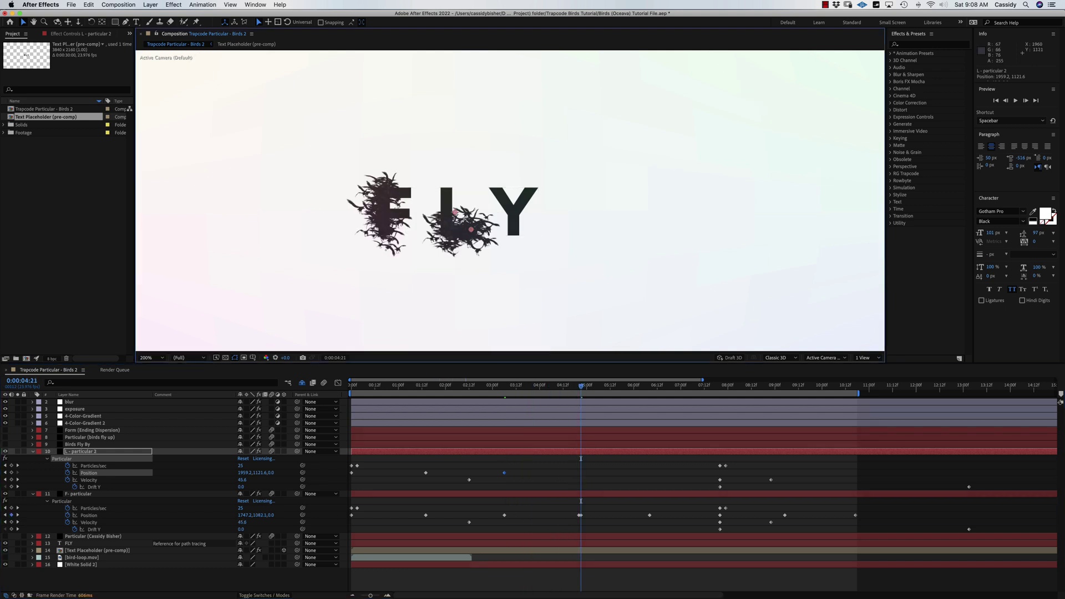
left_click_drag(471, 229, 448, 230)
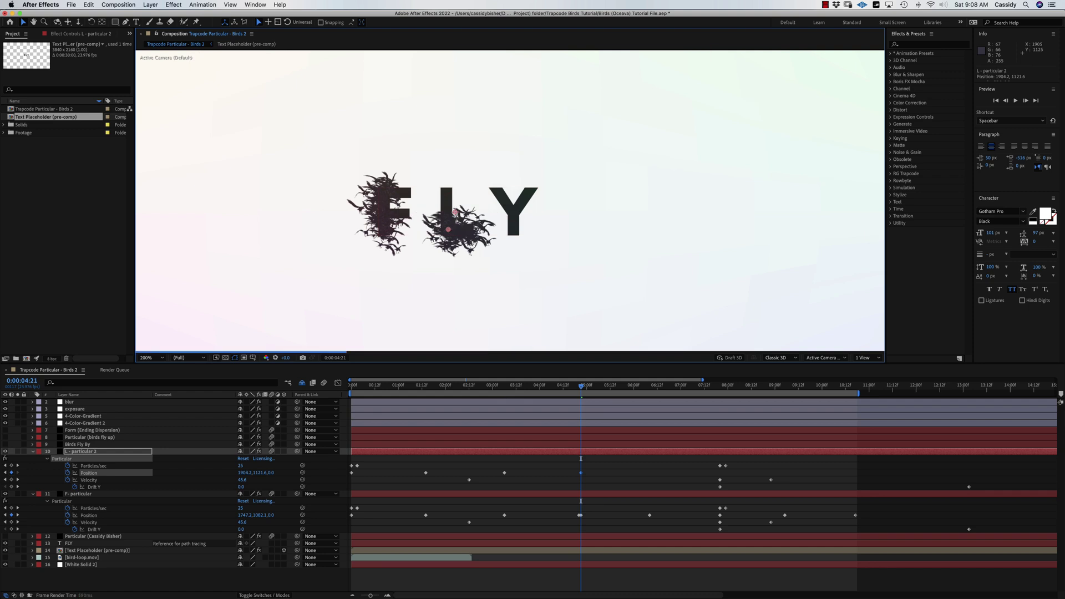
key("space")
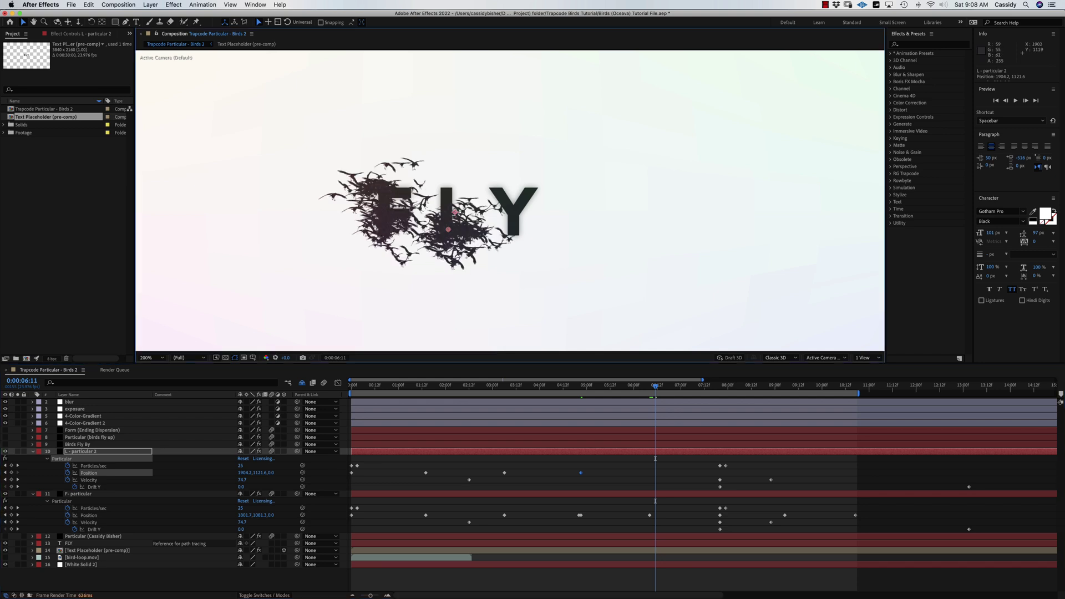
left_click_drag(448, 217, 448, 190)
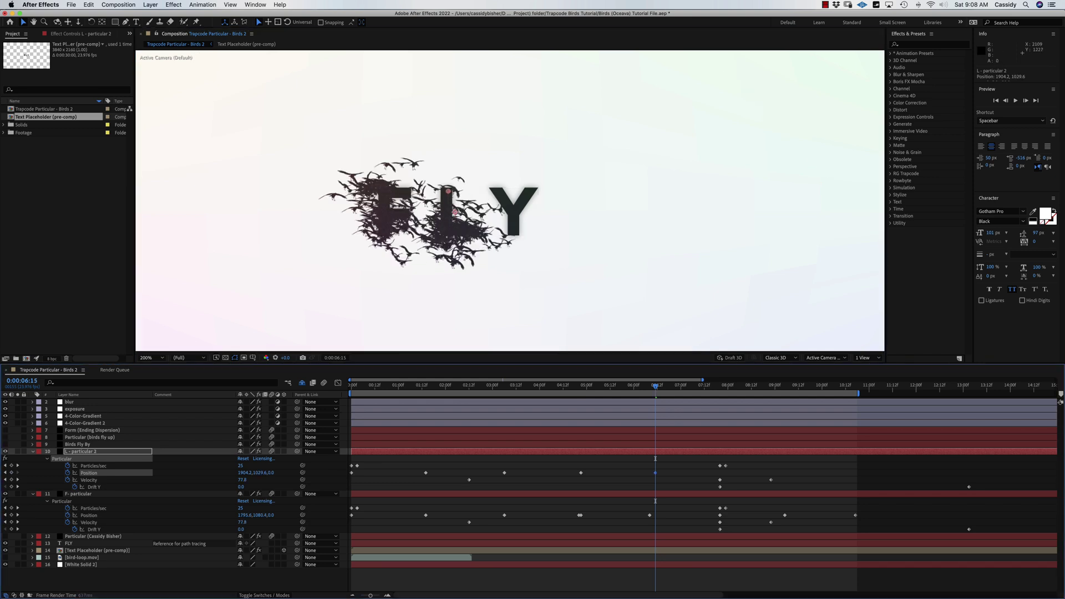
Keyframe the L emitter down and right, ending at 1958.2,1129.6 at 0:00:09:13
key("k")
key("k")
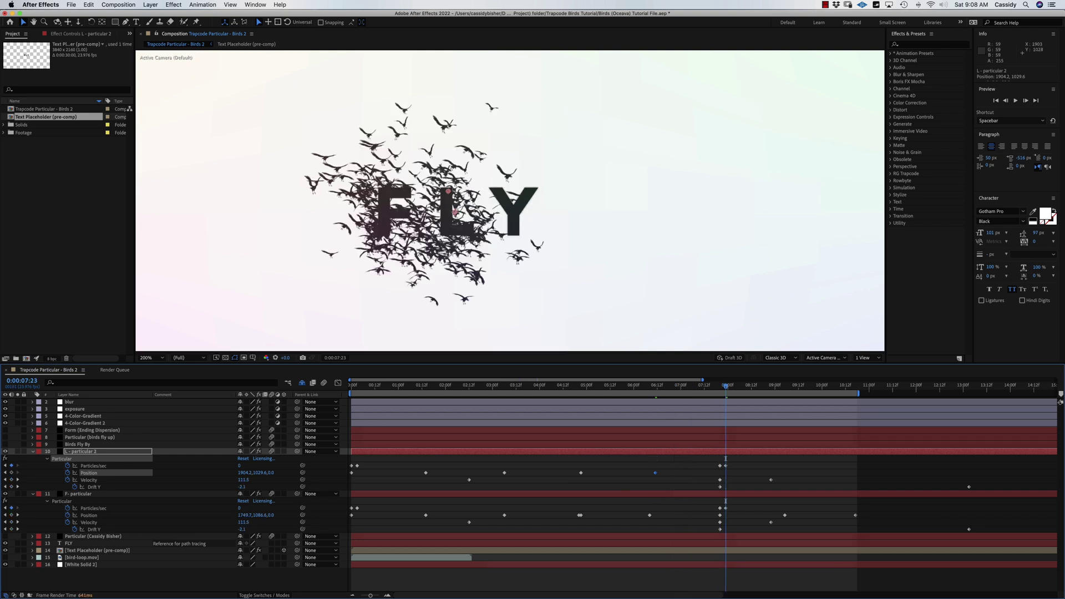
left_click_drag(448, 191, 448, 228)
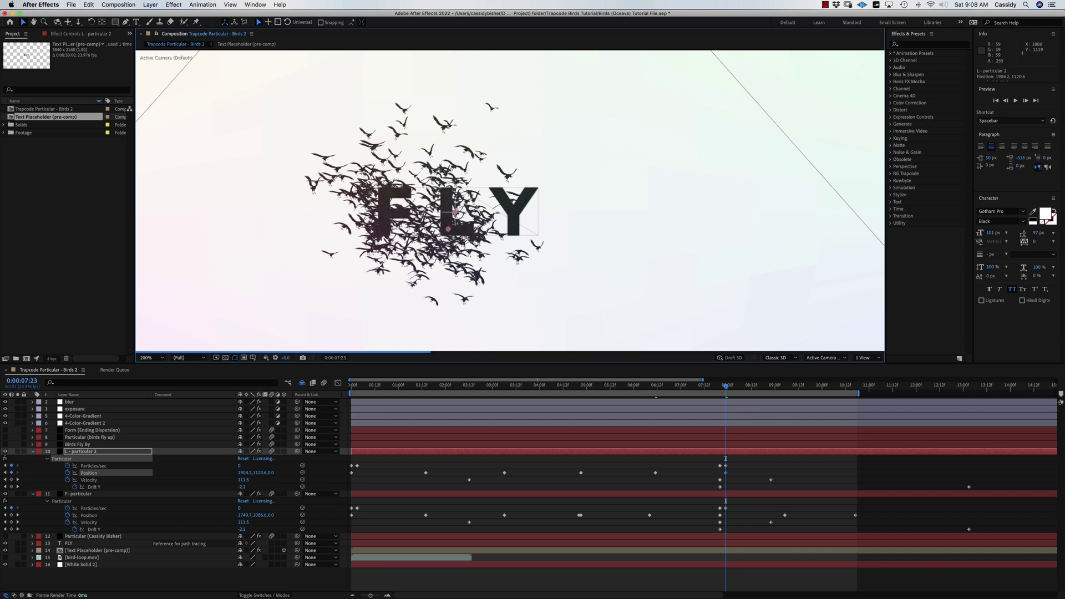
key("space")
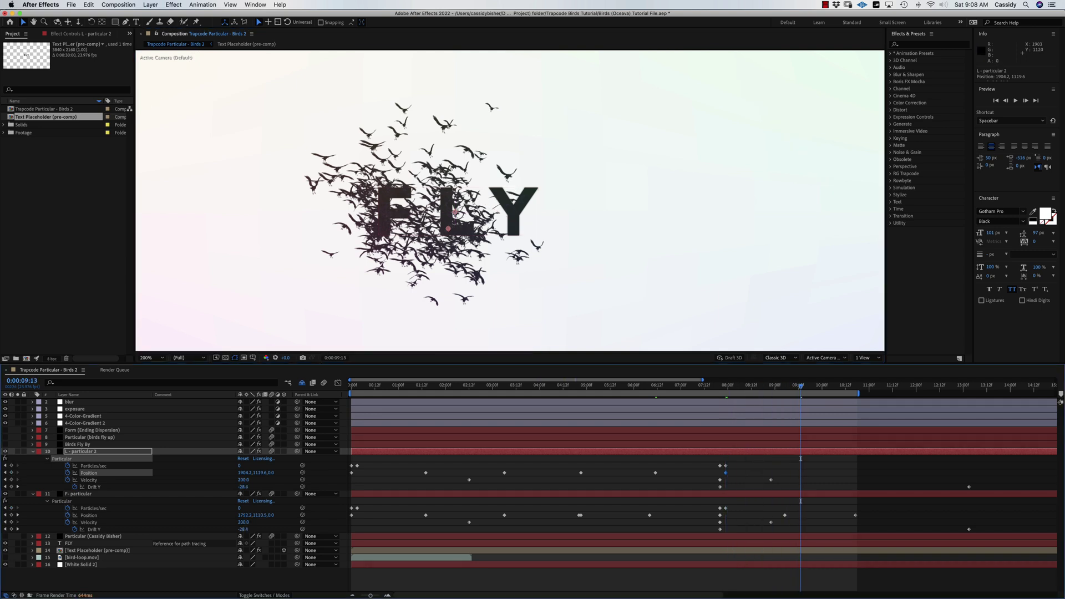
left_click_drag(448, 228, 470, 228)
left_click(105, 451)
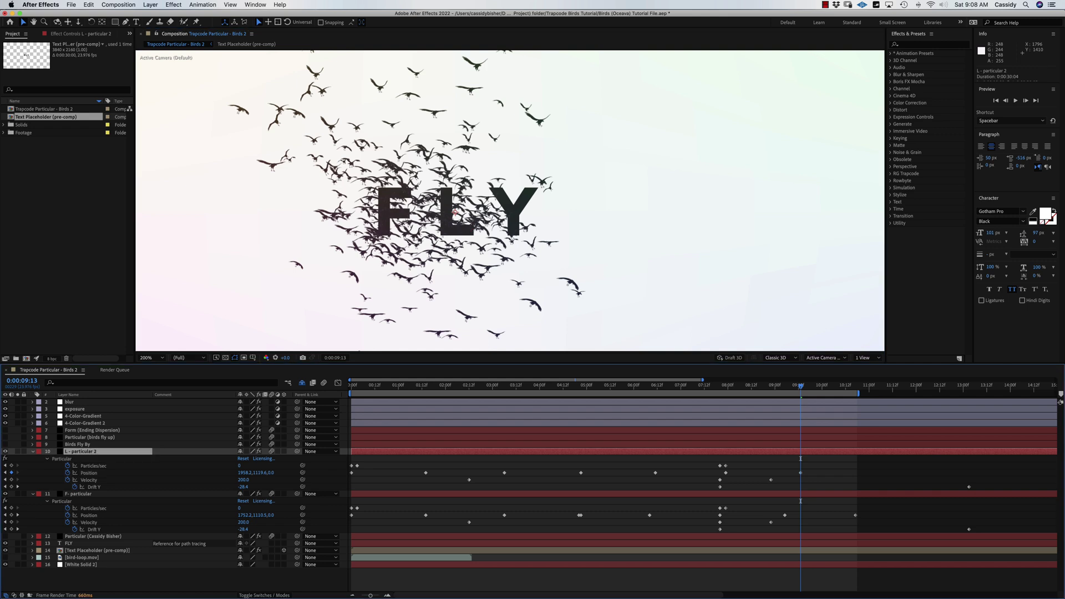
Duplicate L - particular 2 as Y - particular 3, clear its Position keyframes, and move its emitter toward the Y
key("super+d")
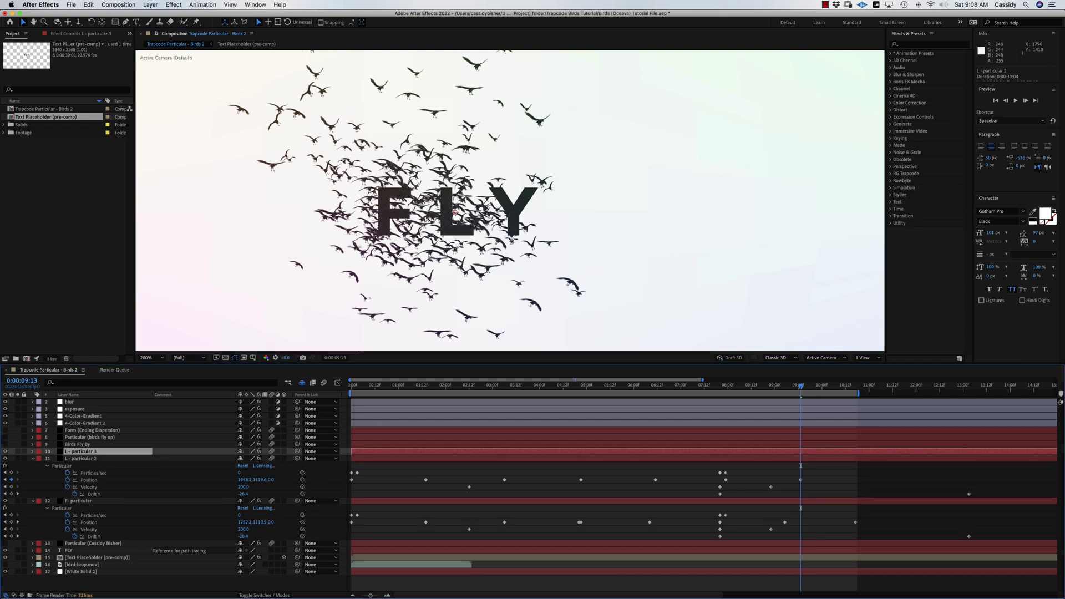
key("Return")
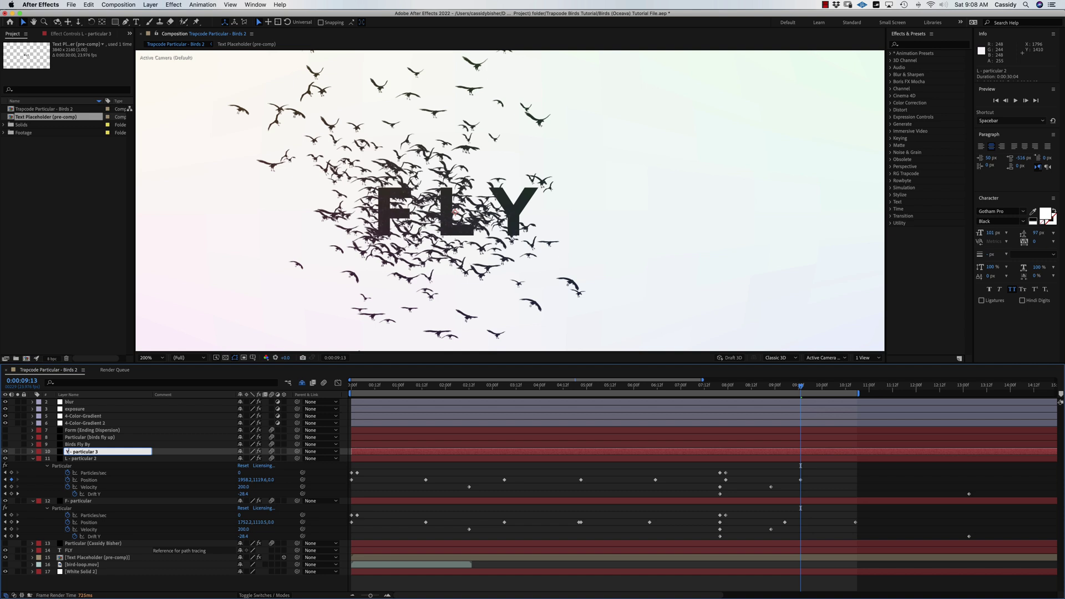
left_click(86, 460)
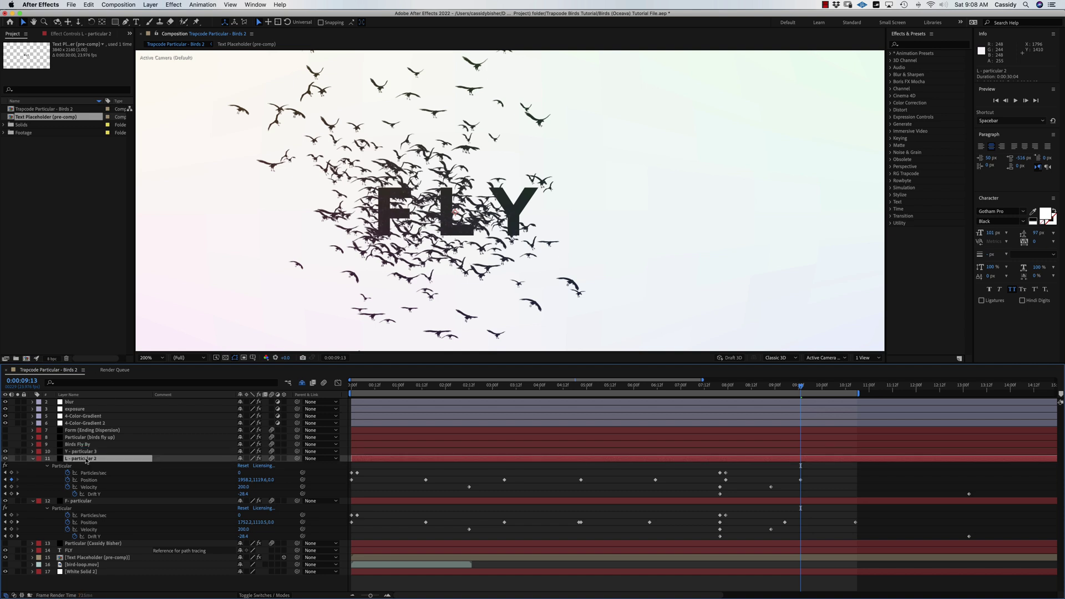
left_click(87, 453)
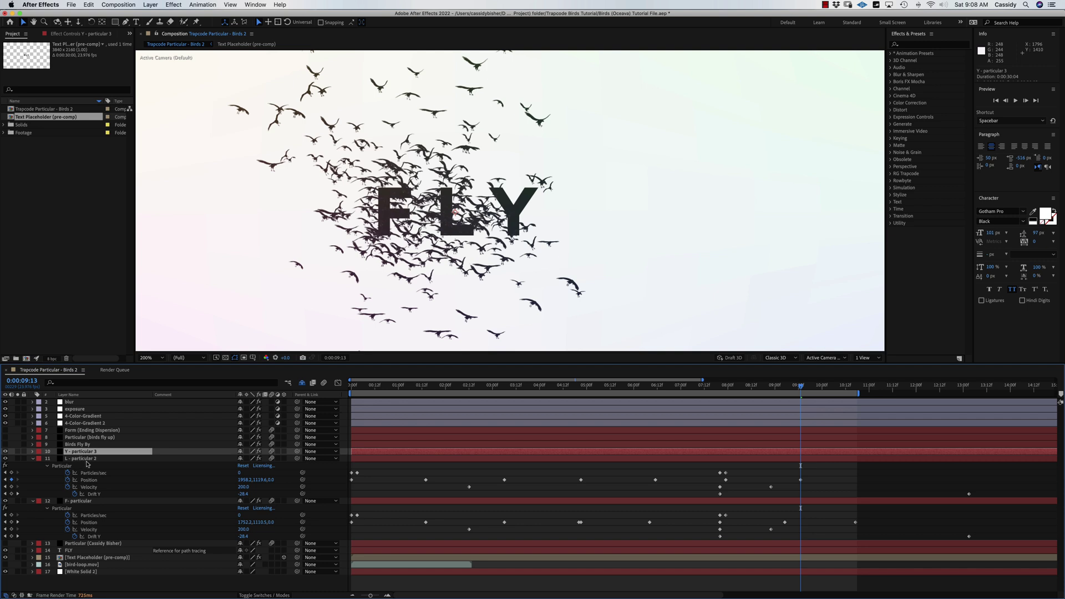
key("u")
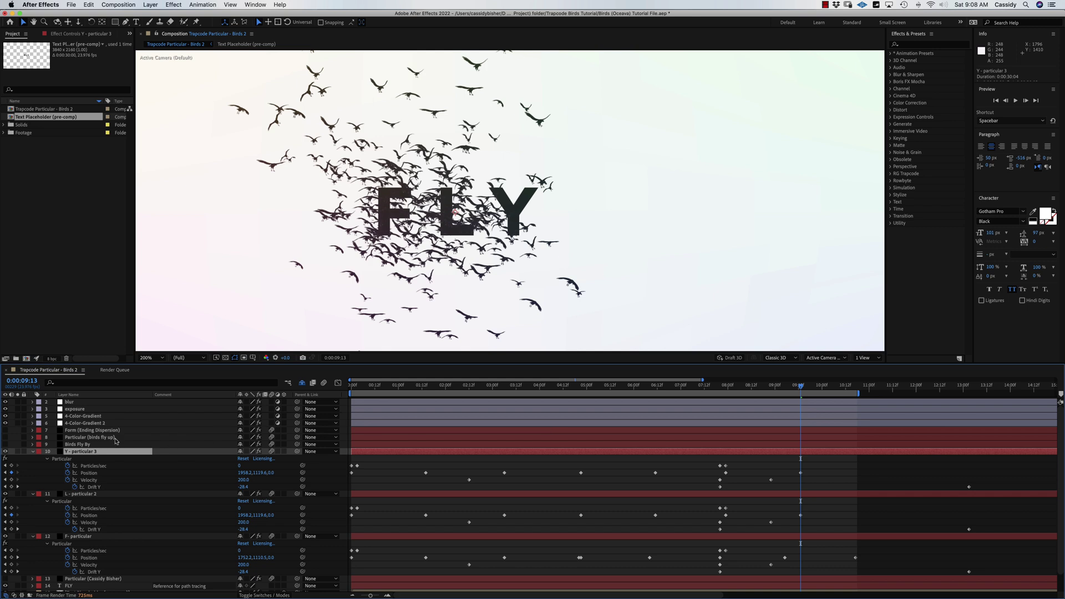
left_click(68, 473)
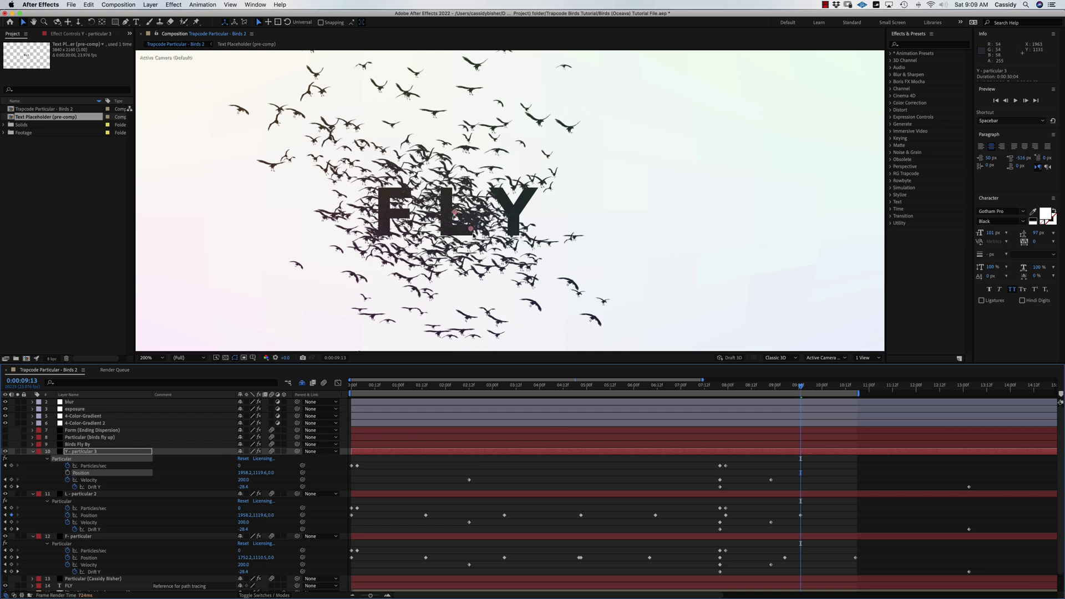
left_click_drag(472, 229, 497, 194)
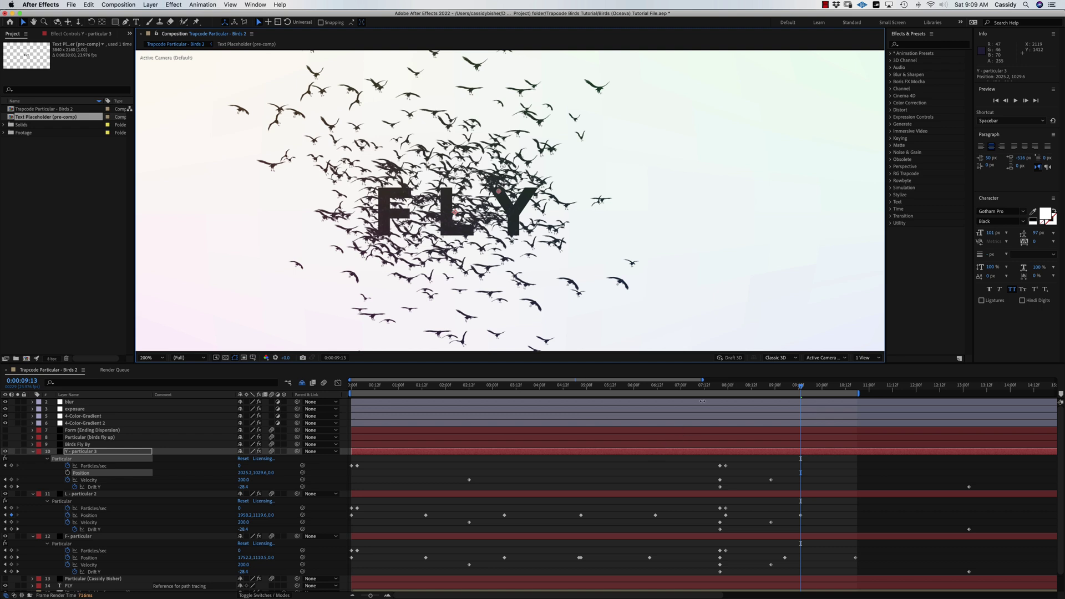
Keyframe the Y emitter onto the Y at 0:00:01:14, then lower it by 0:00:03:06
key("Home")
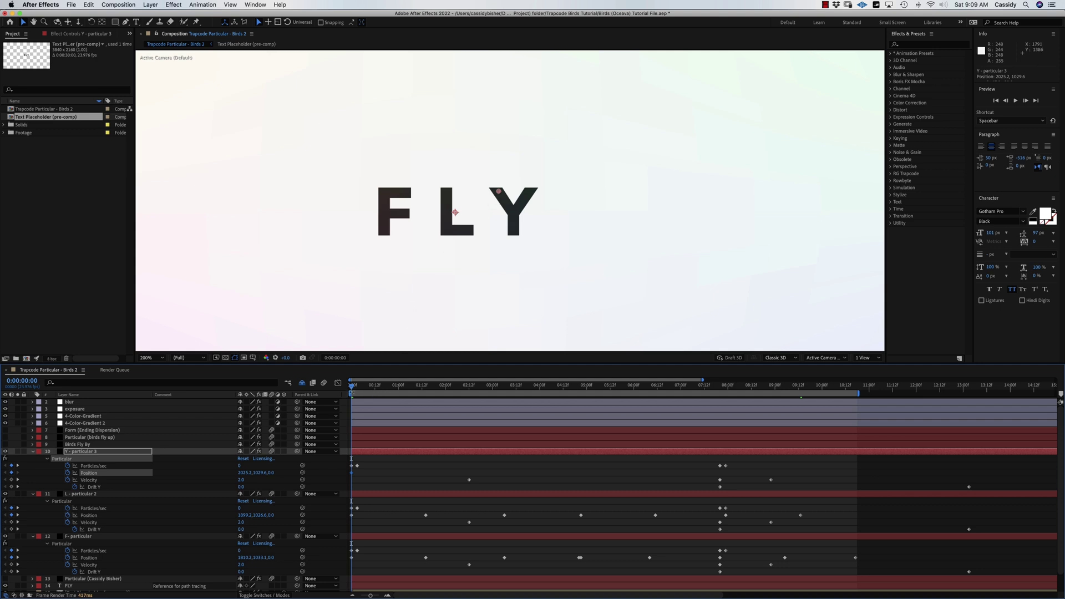
left_click_drag(351, 387, 425, 386)
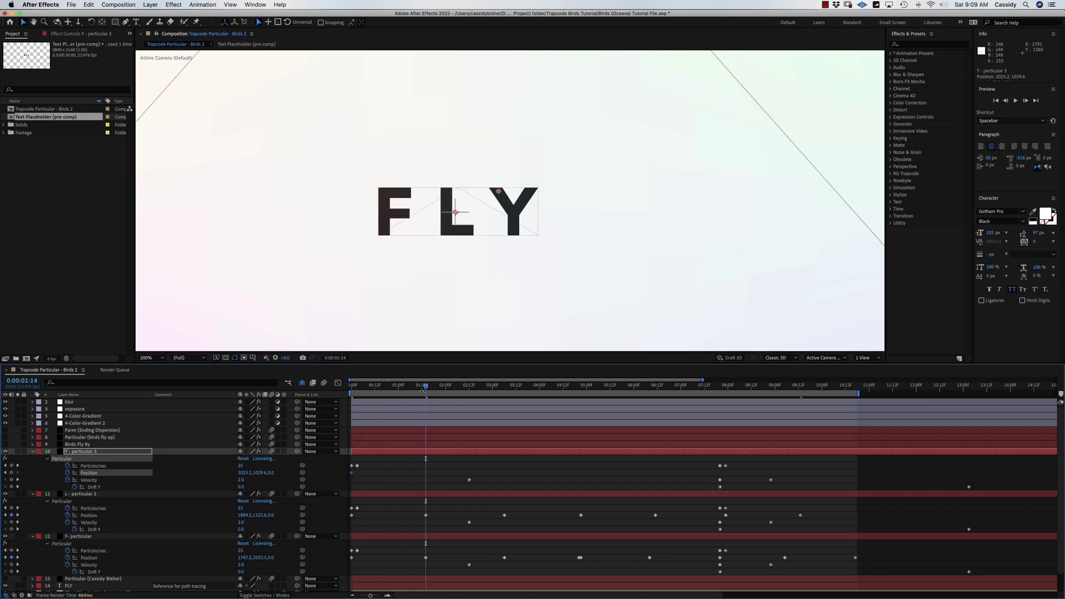
left_click_drag(498, 193, 514, 217)
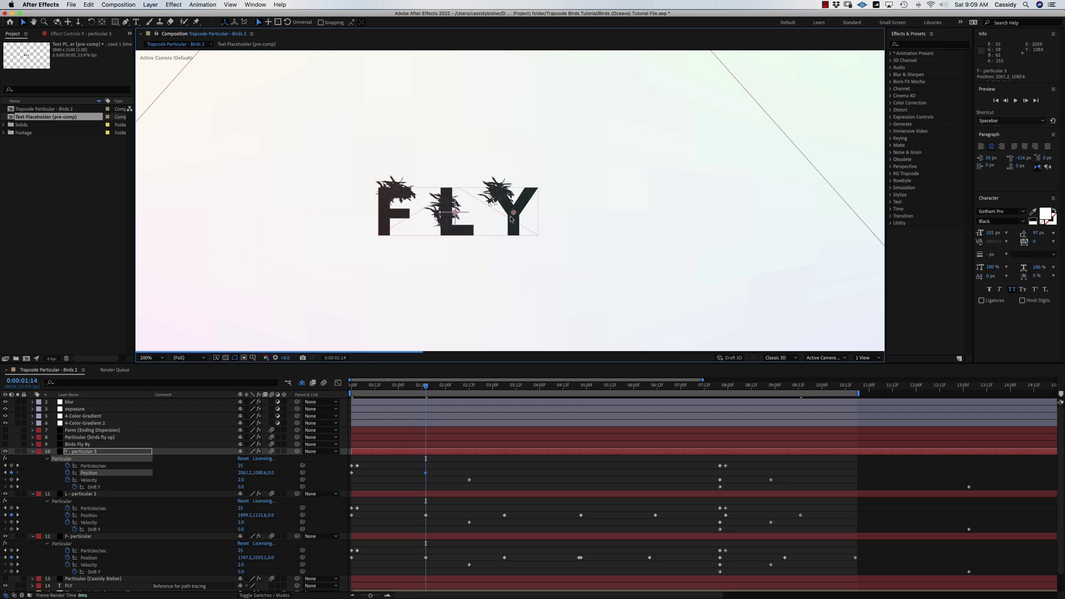
left_click(444, 387)
left_click_drag(473, 388, 504, 388)
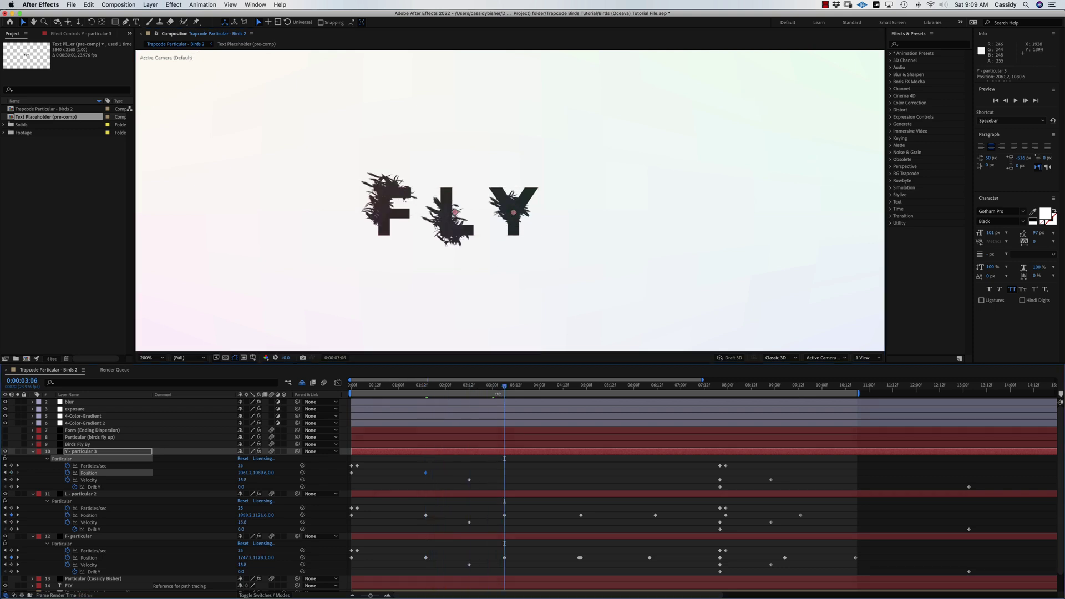
left_click_drag(513, 213, 513, 233)
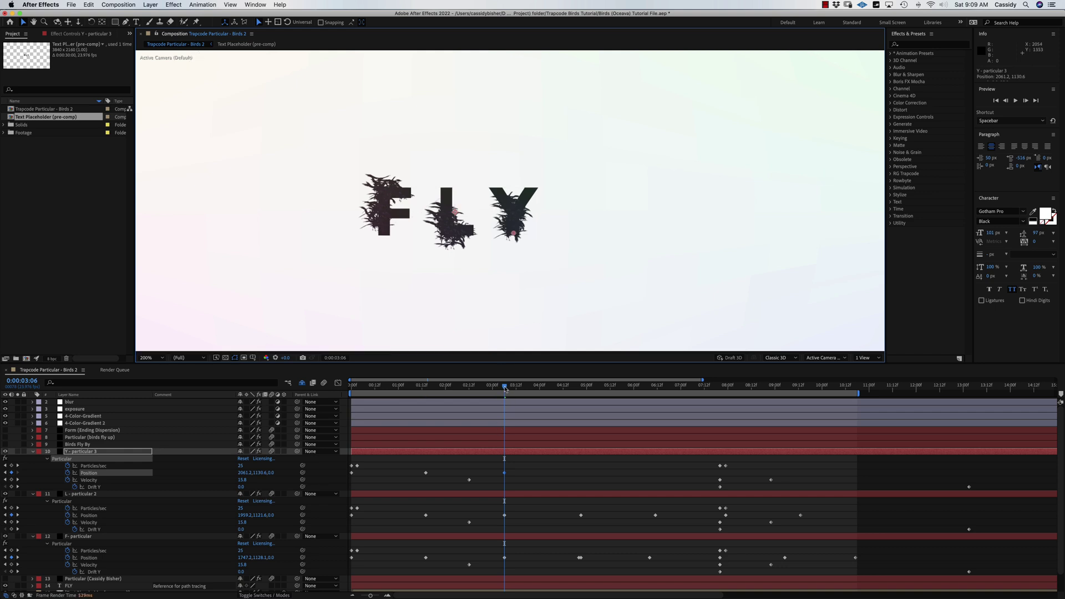
Keyframe the Y emitter at 0:00:04:20 and 0:00:07:20, ending at 2061.2,1130.4 at 0:00:09:13
left_click_drag(504, 388, 573, 398)
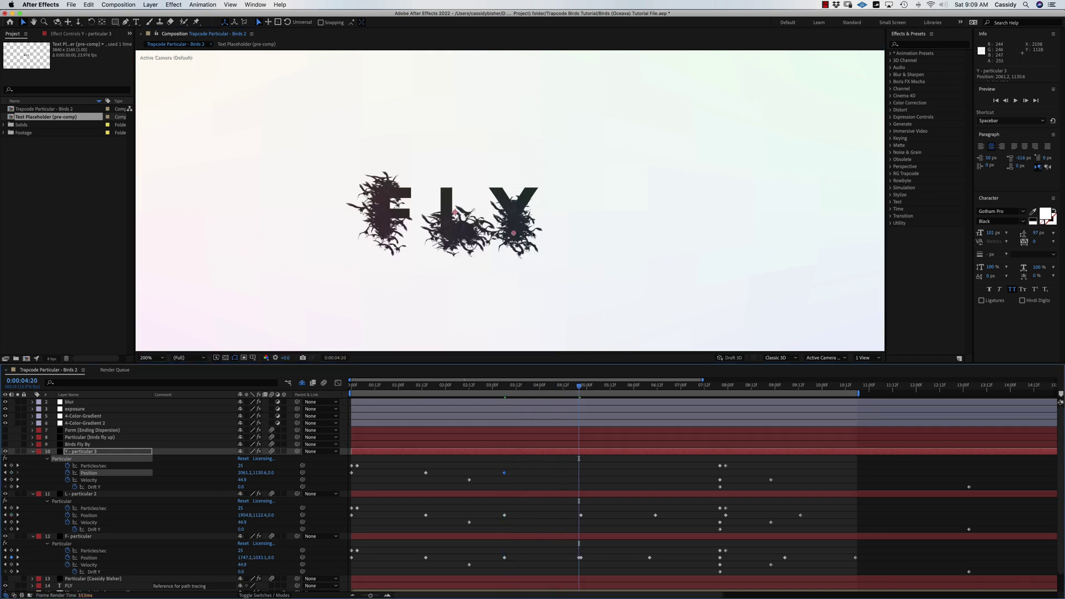
left_click_drag(514, 236, 514, 213)
key("space")
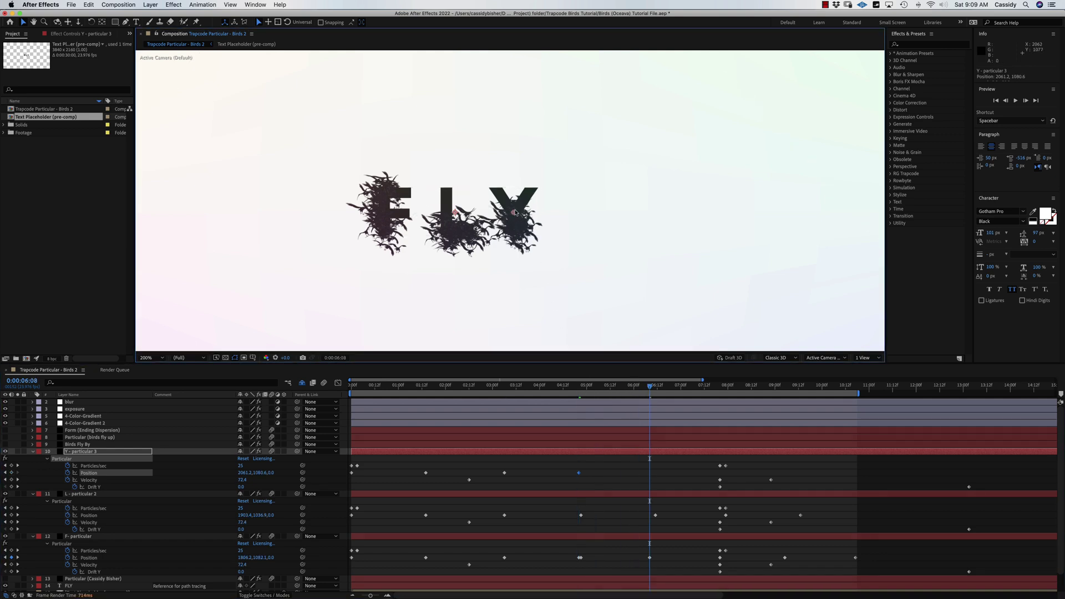
left_click_drag(514, 213, 530, 191)
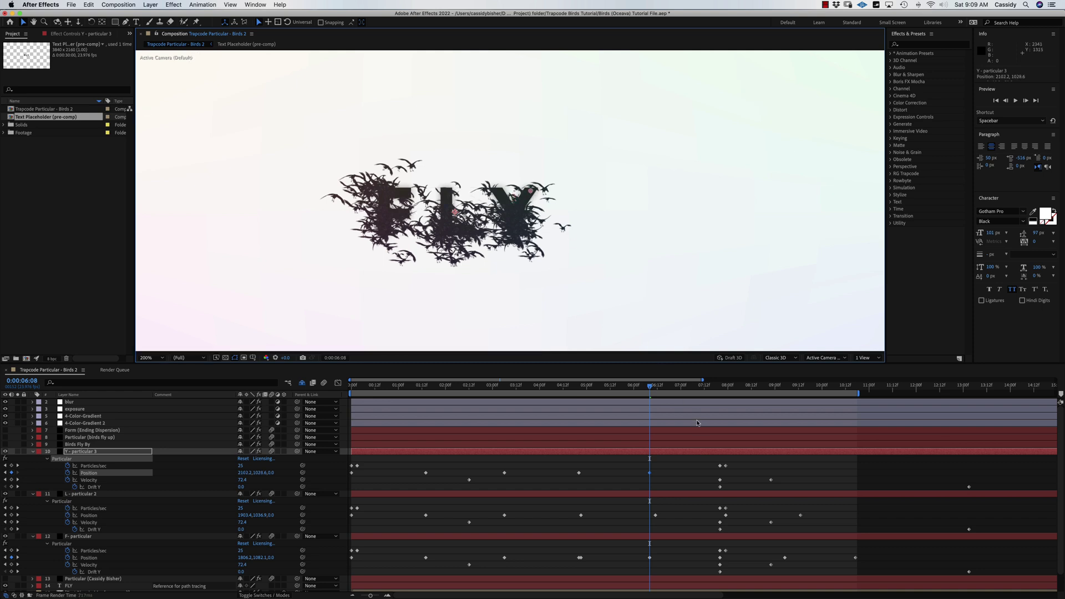
left_click_drag(652, 387, 719, 386)
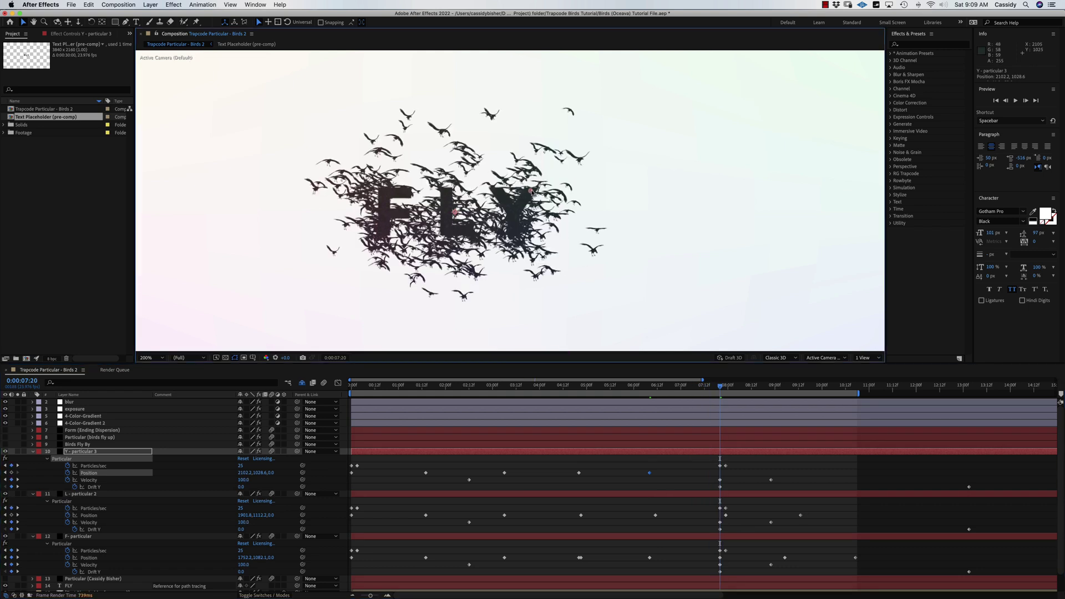
left_click_drag(529, 192, 514, 213)
key("space")
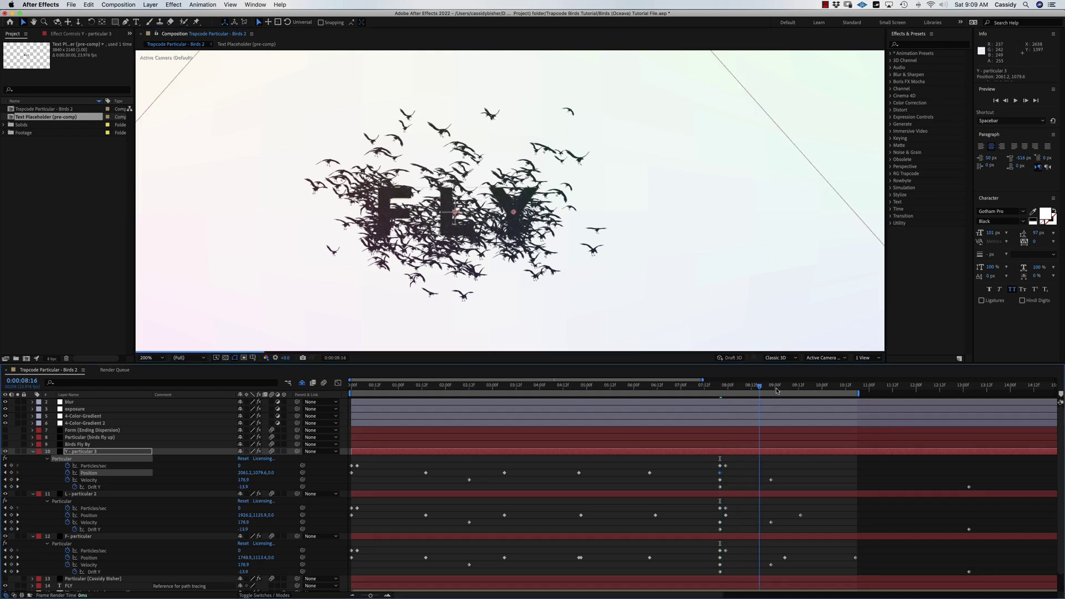
left_click_drag(514, 213, 514, 234)
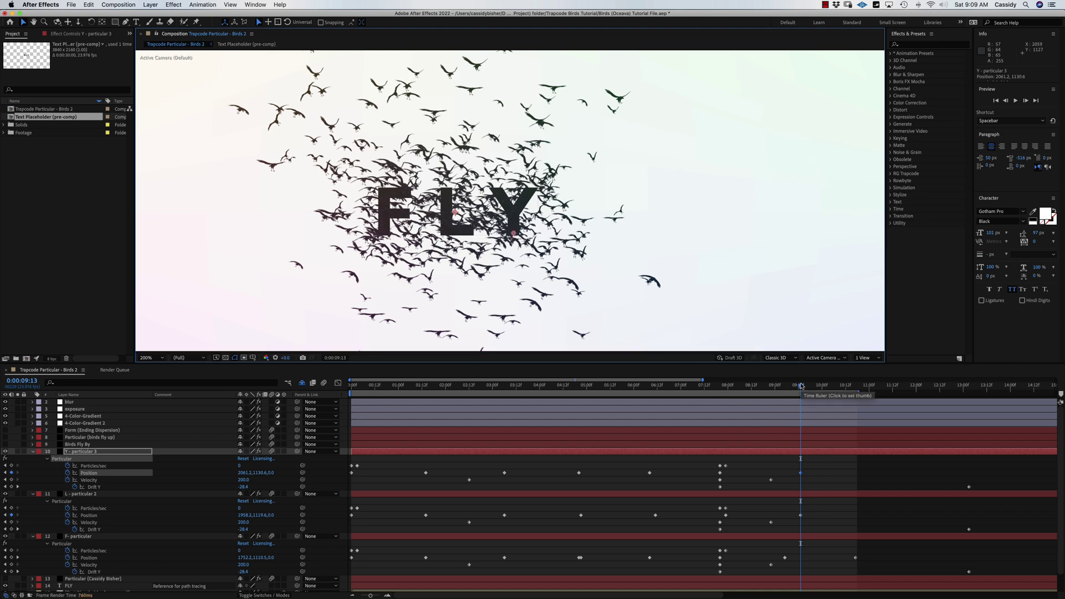
Collapse the three particle layers, hide the FLY text layer, and return to frame 0
left_click(33, 452)
left_click(33, 459)
left_click(33, 466)
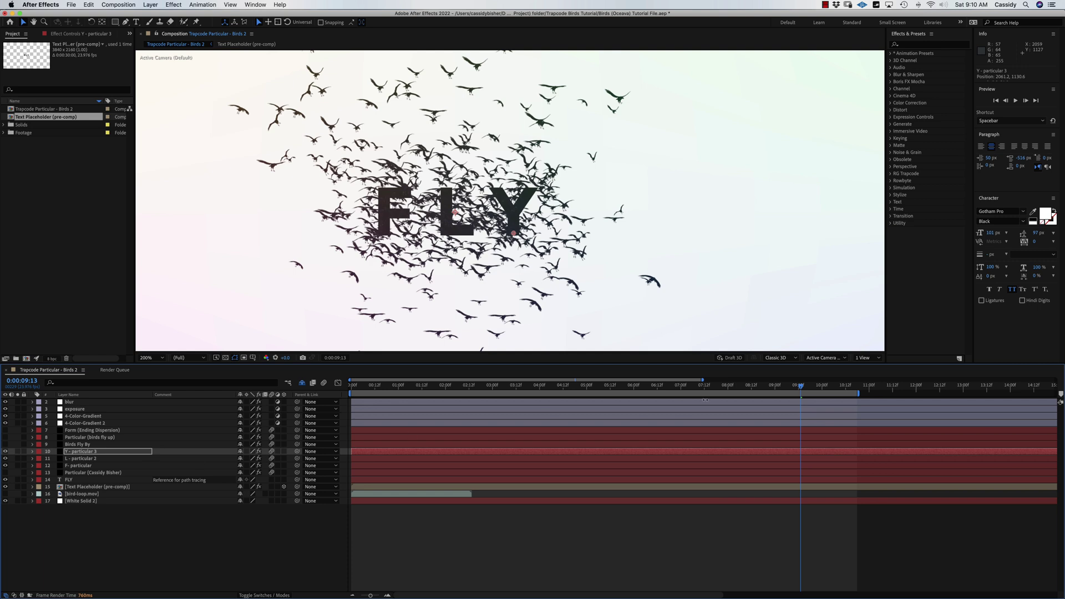
left_click(5, 486)
left_click(499, 387)
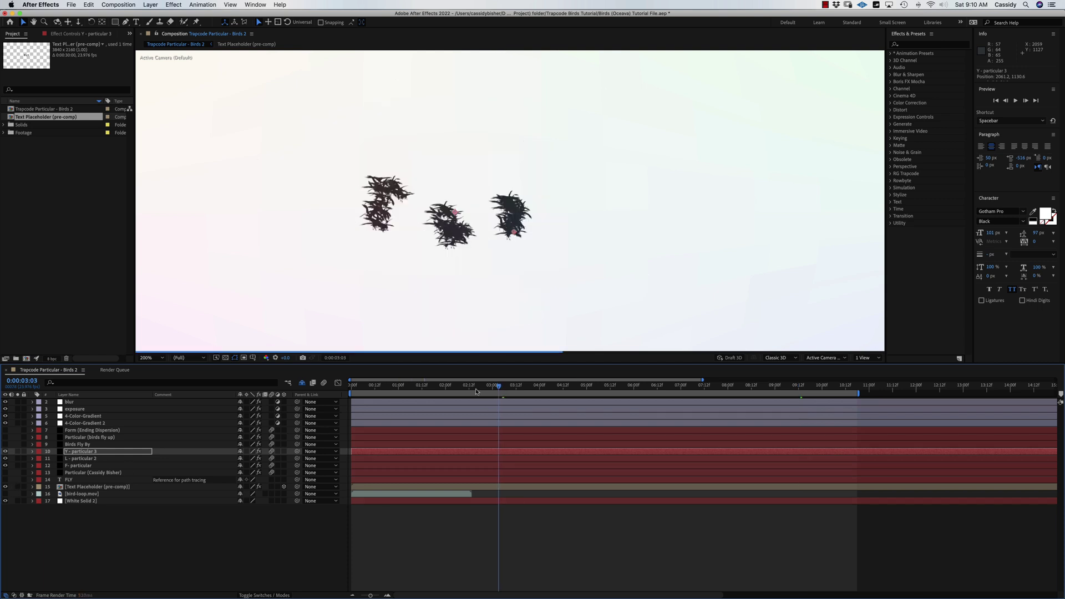
key("Home")
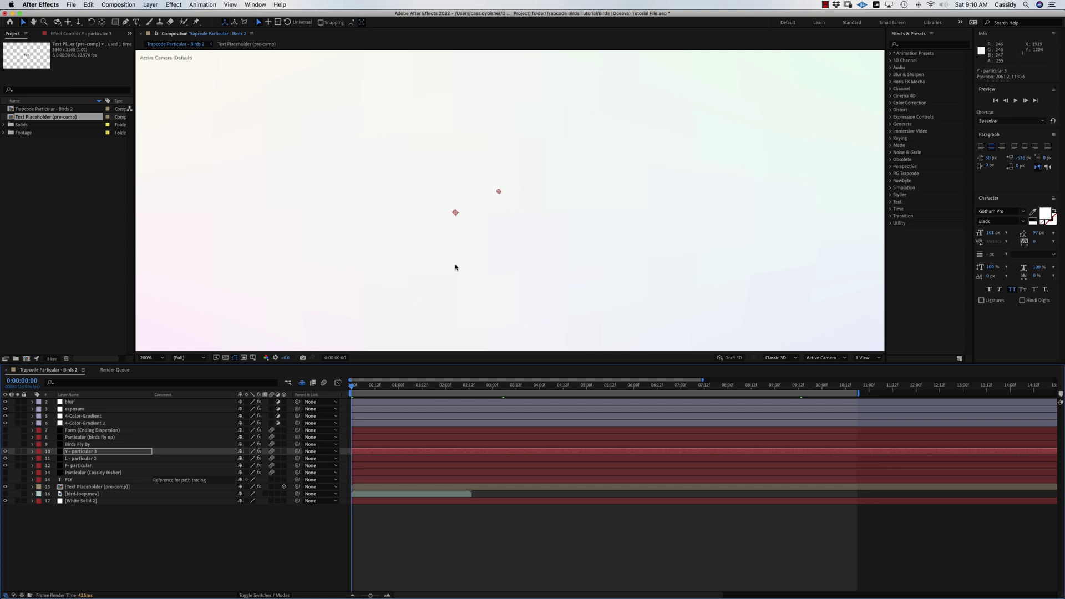
Preview the bird animation, then turn on Form (Ending Dispersion) and replay it
key("comma")
left_click(256, 533)
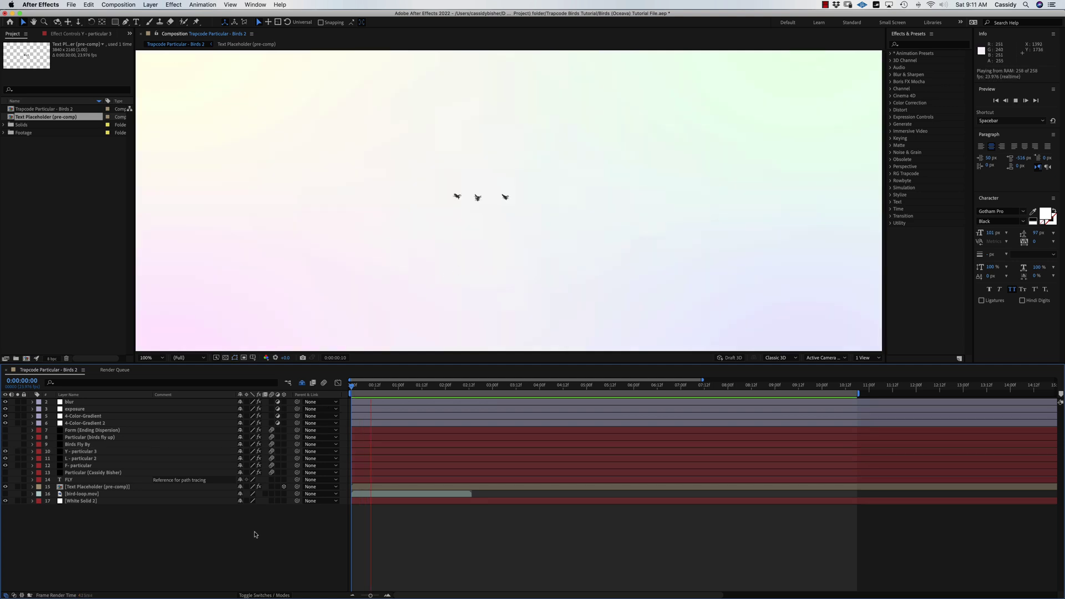
key("space")
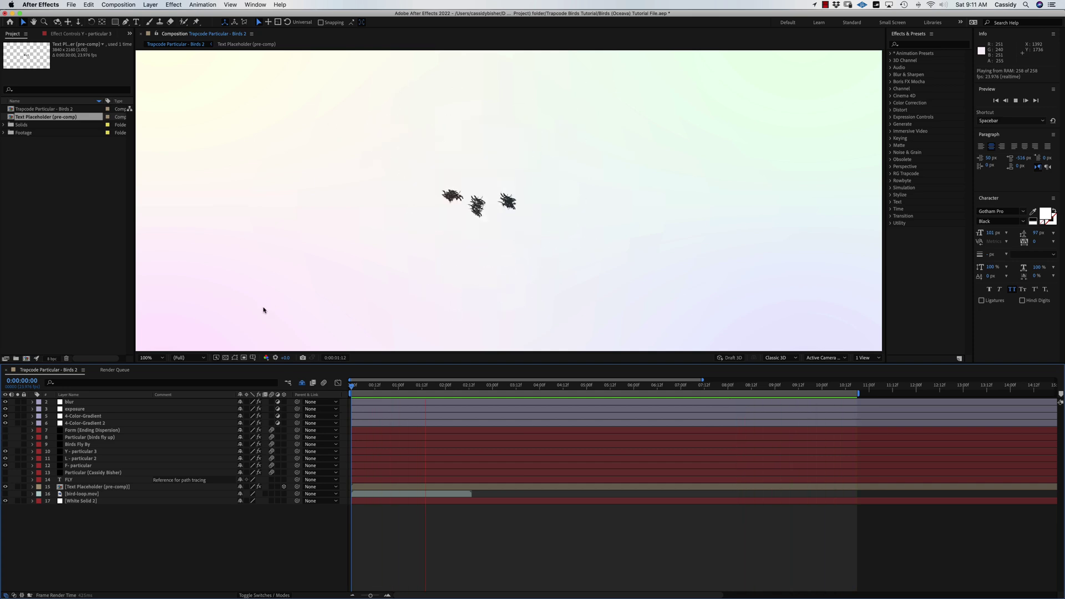
key("space")
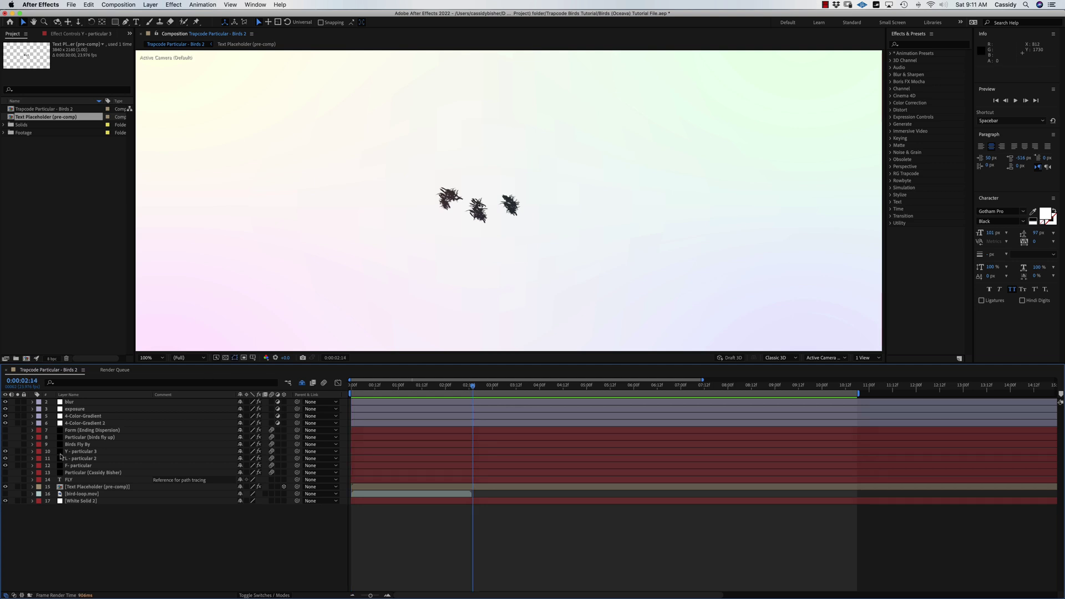
left_click(5, 430)
key("space")
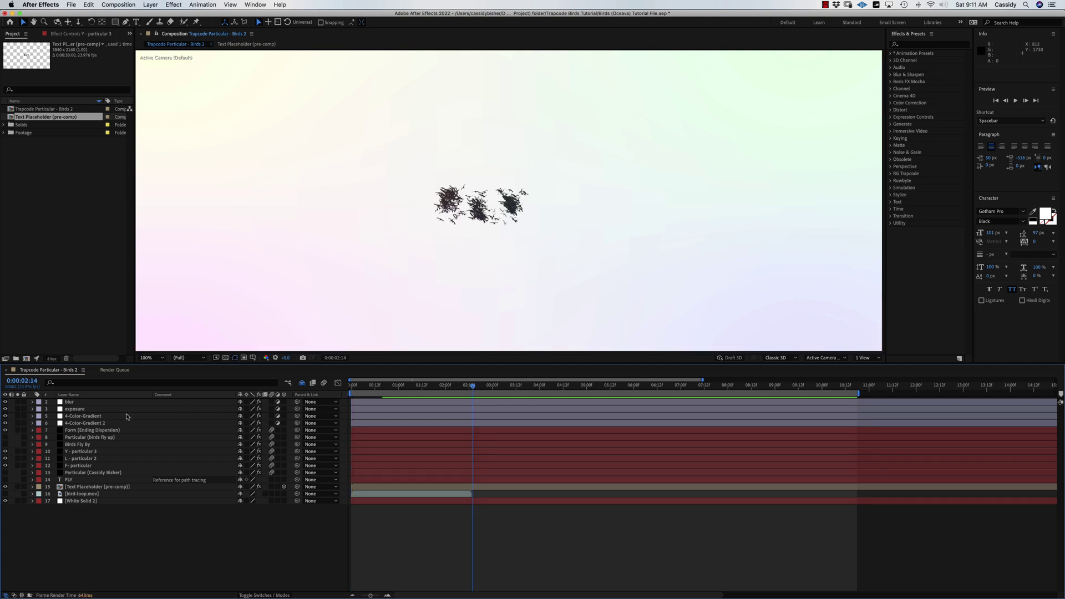
Shorten the work area to end near 7 seconds and preview it
left_click(352, 386)
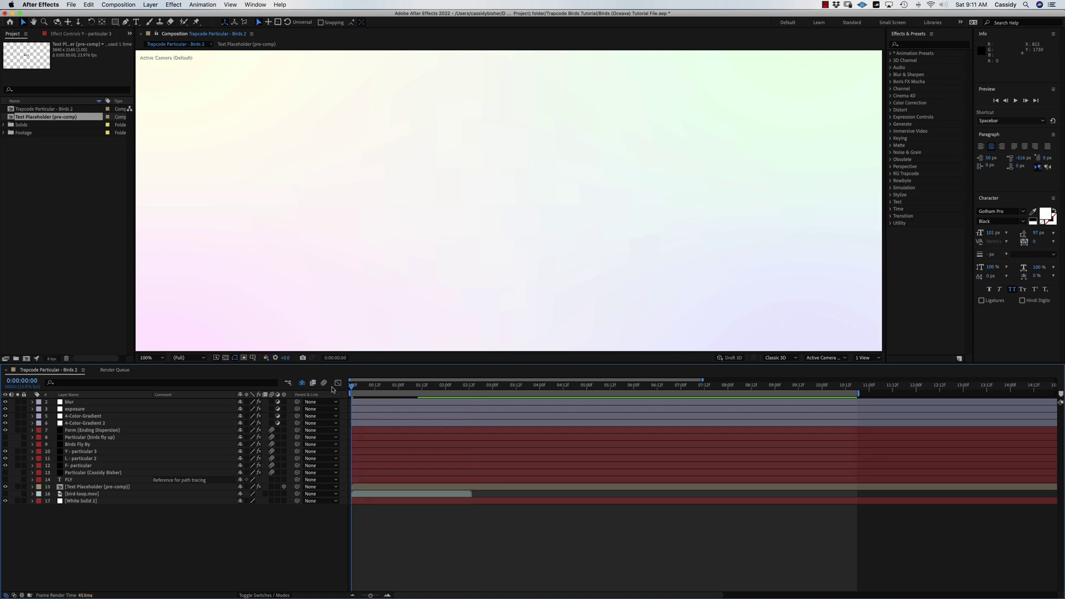
left_click_drag(859, 393, 713, 394)
key("space")
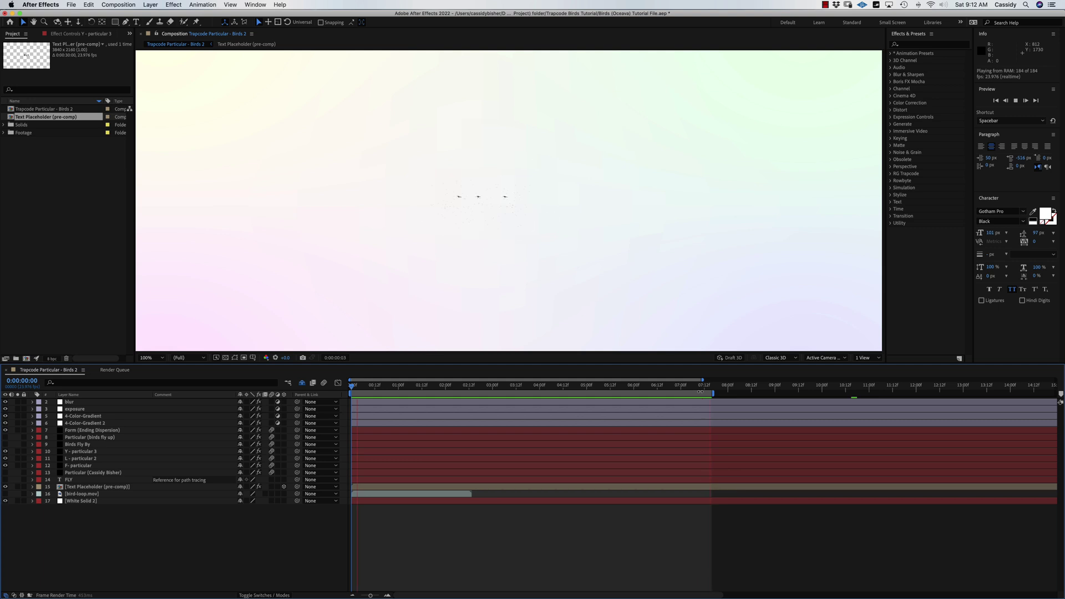
key("space")
Show layer 13 and the Birds Fly By layer, then enable composition motion blur
left_click(5, 472)
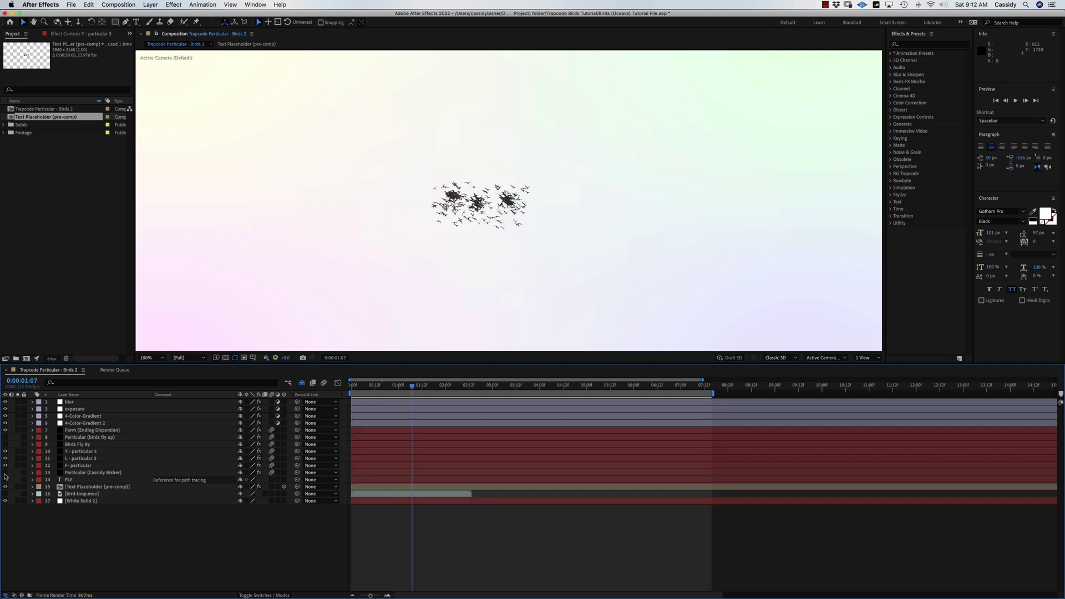
key("space")
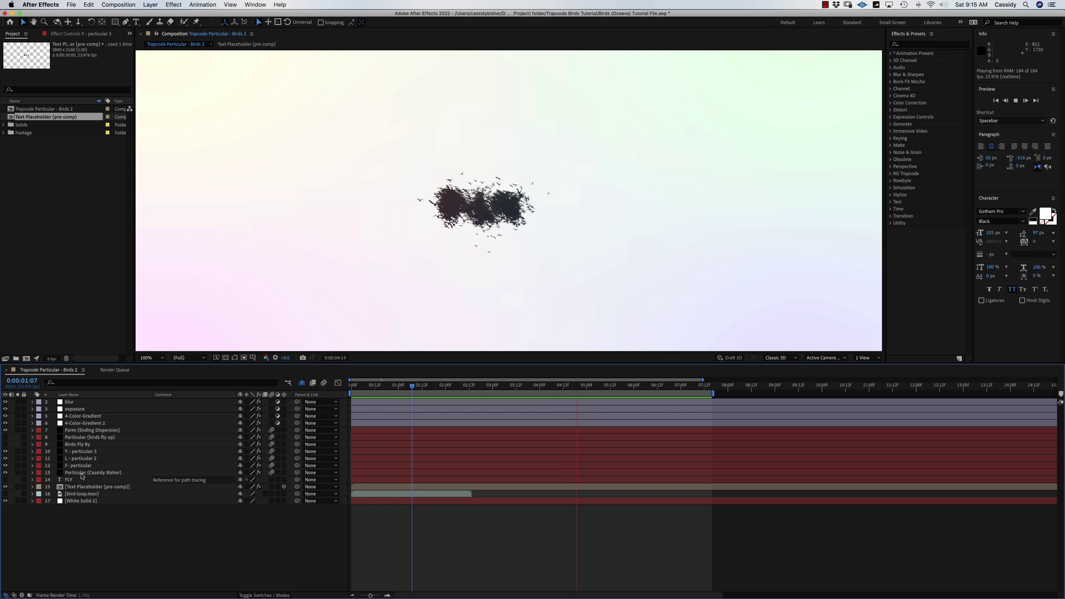
key("space")
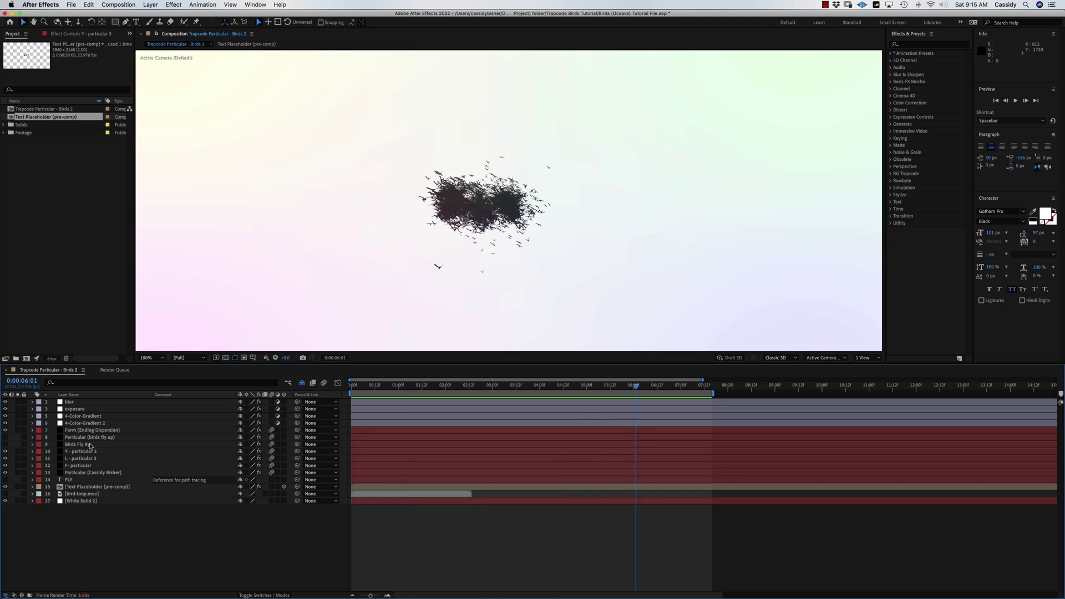
left_click(5, 444)
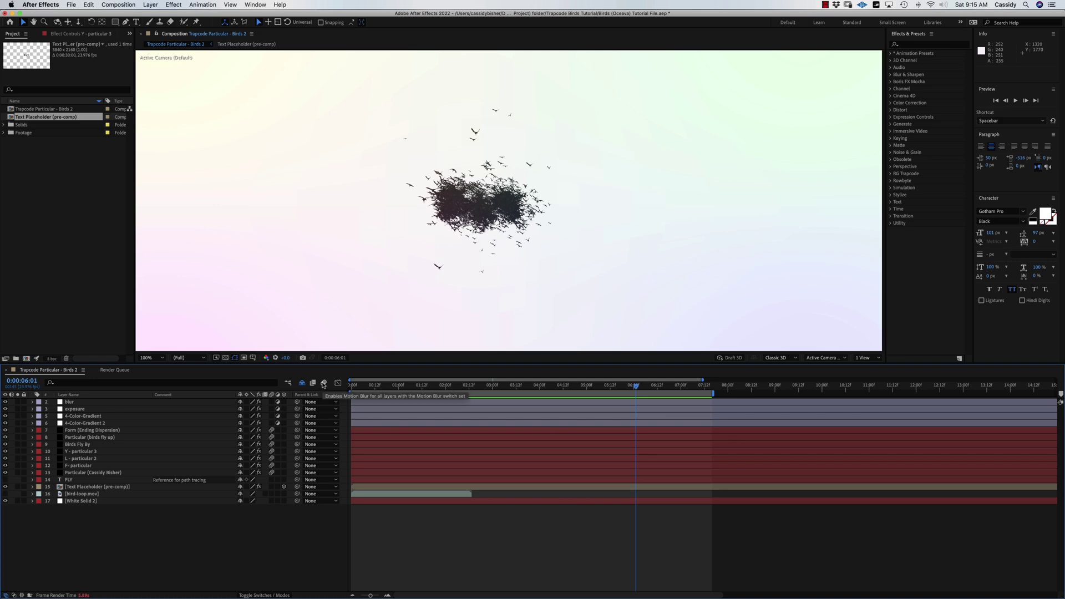
left_click(324, 383)
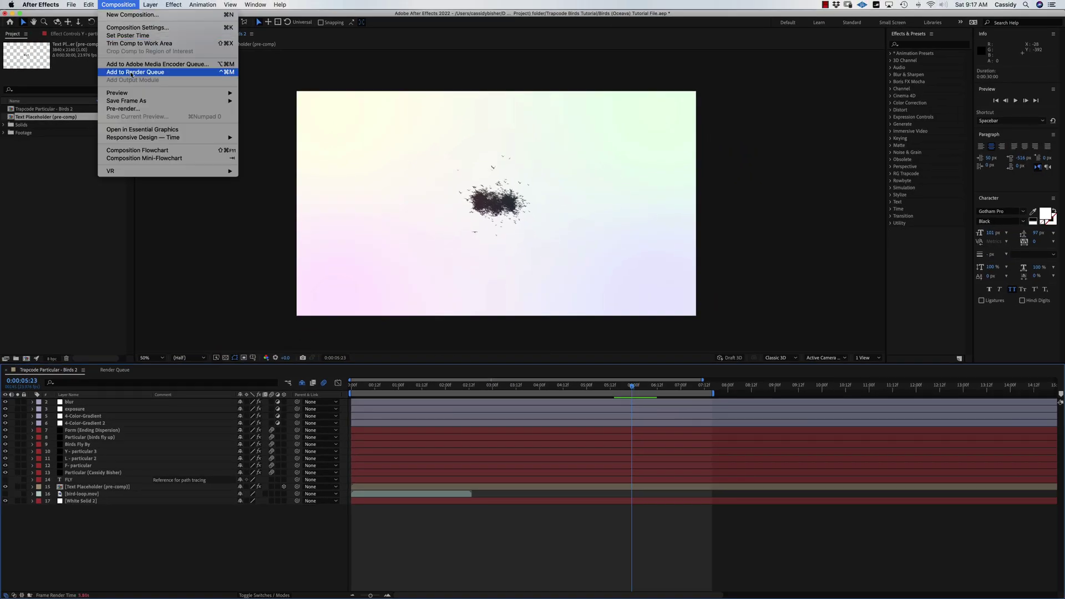
Add the comp to the Render Queue with Apple ProRes 4444 XQ codec and audio off
left_click(132, 73)
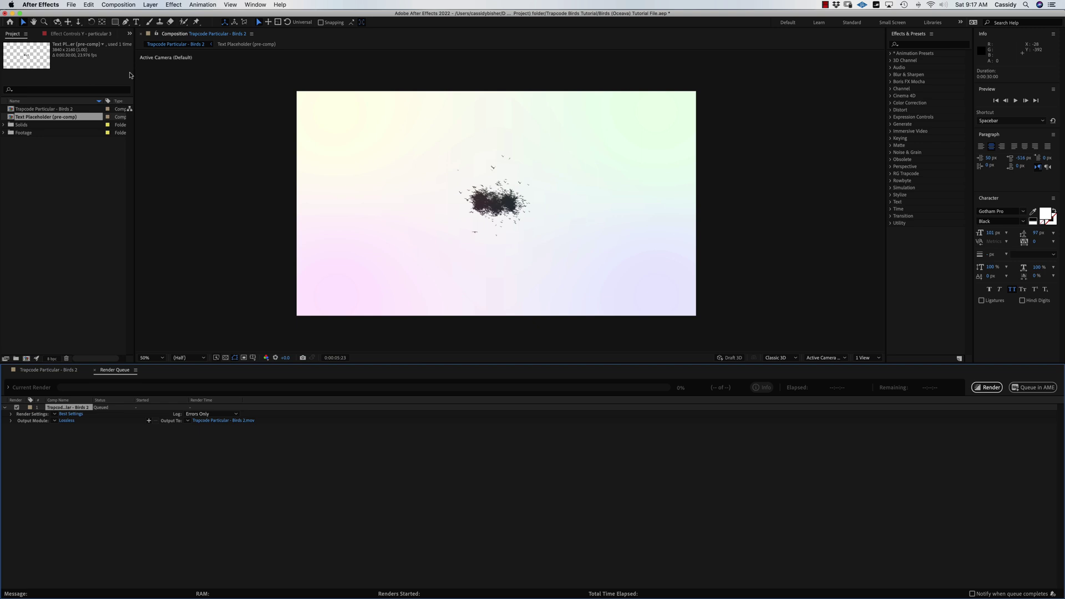
left_click(67, 421)
left_click(545, 259)
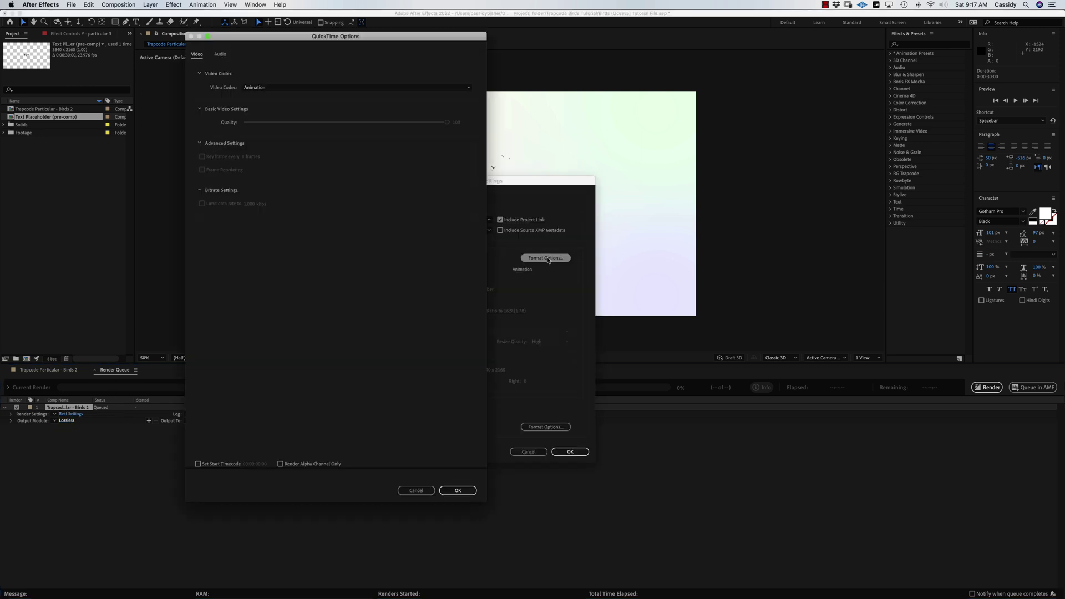
left_click(282, 89)
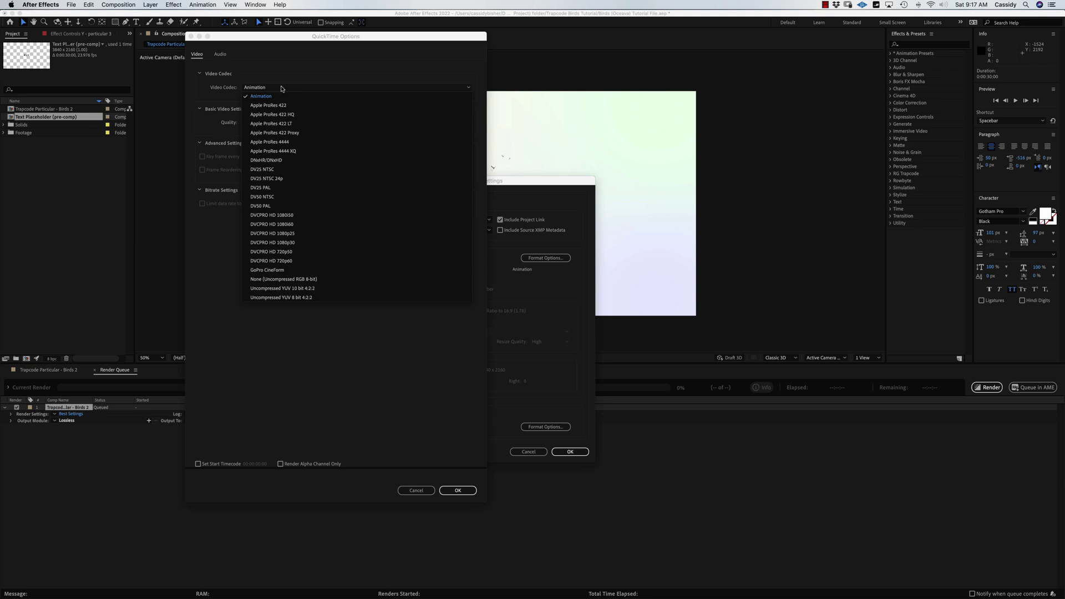
left_click(276, 151)
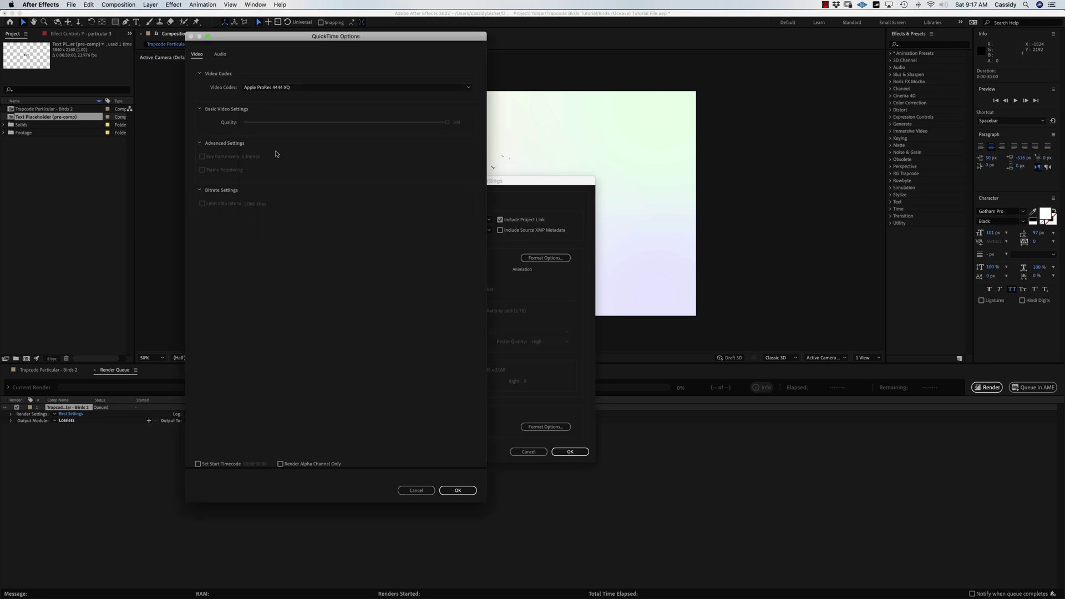
left_click(458, 490)
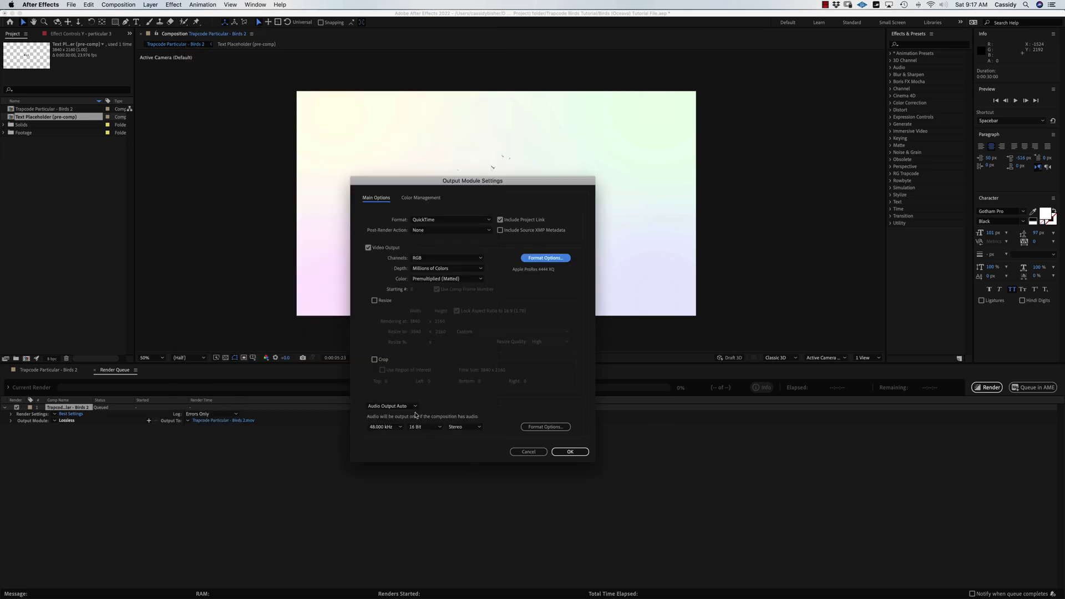
left_click(410, 406)
left_click(405, 434)
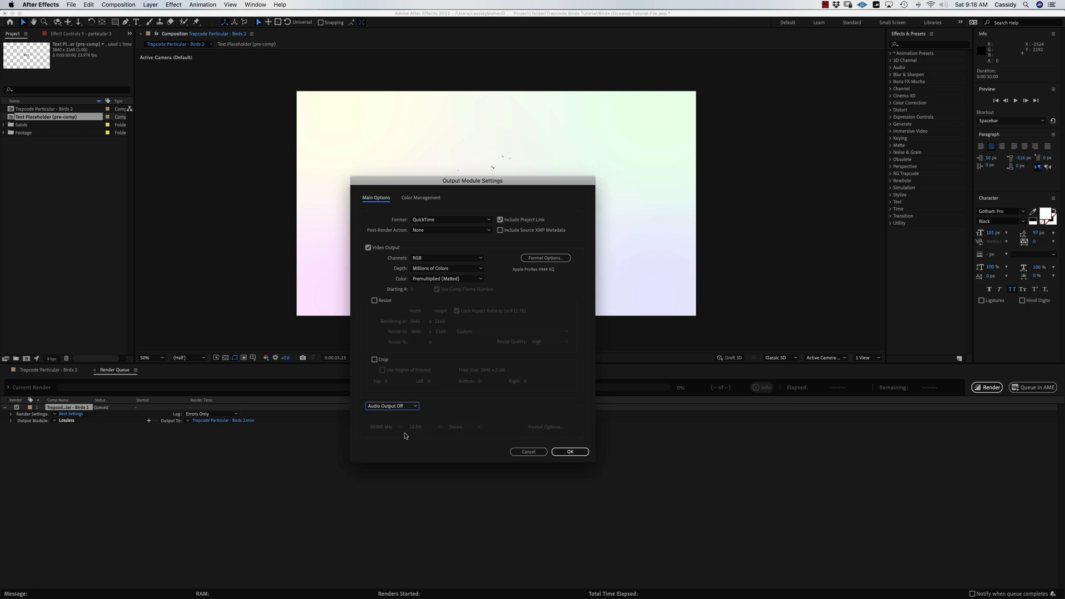
left_click(569, 452)
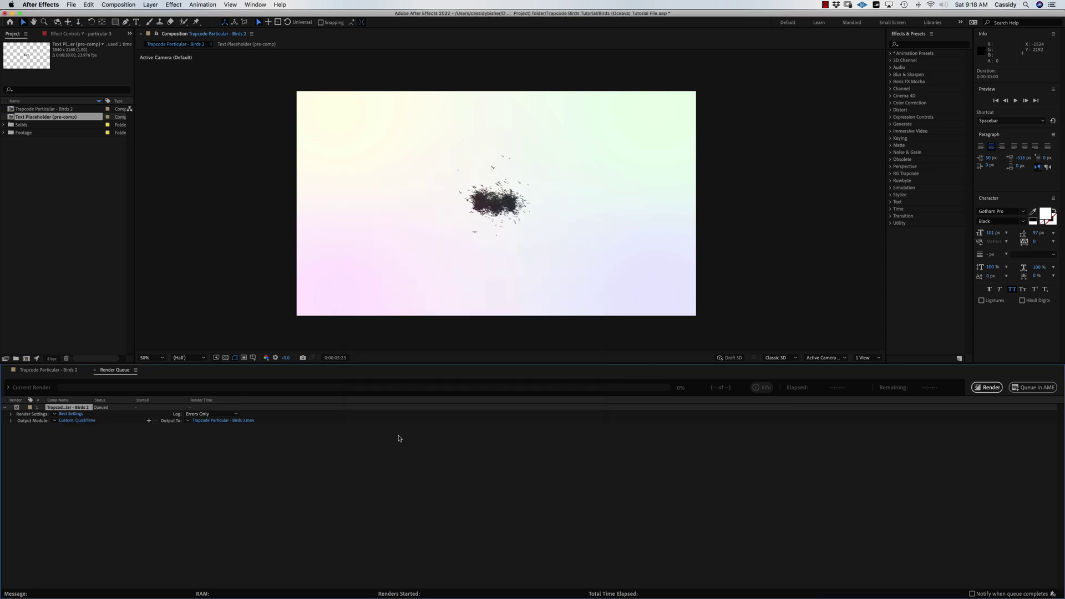
Name the output file 'Fly [Trapcode Birds].mov'
left_click(223, 421)
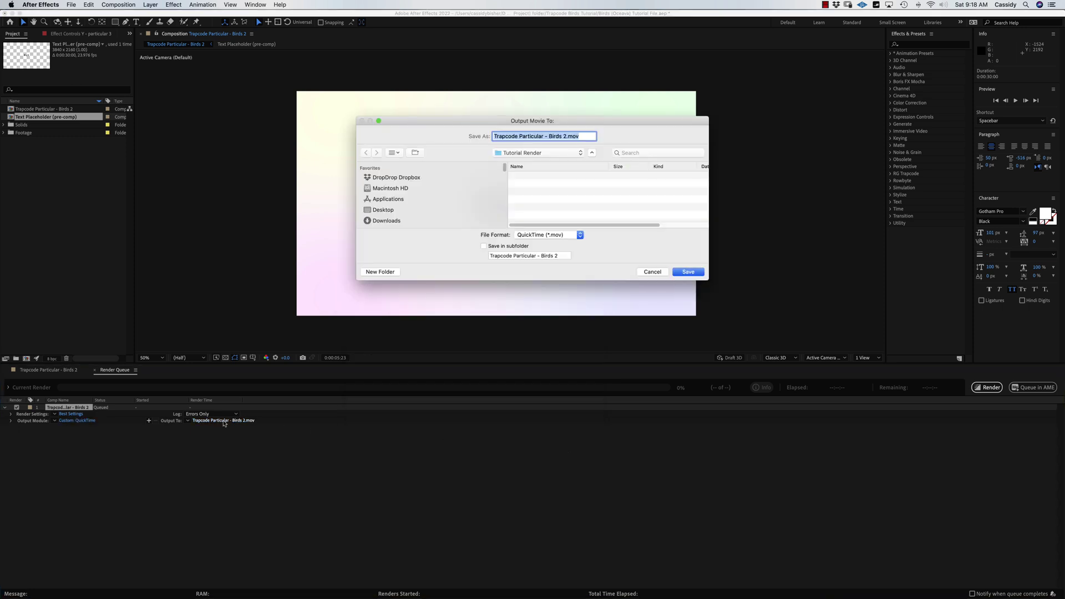
left_click(548, 136)
left_click_drag(565, 136, 477, 133)
type("Fi")
type("y [Trapcode")
Save the output name, extend the work area to the full 30 seconds, and scrub to 0:00:23:01
left_click(689, 272)
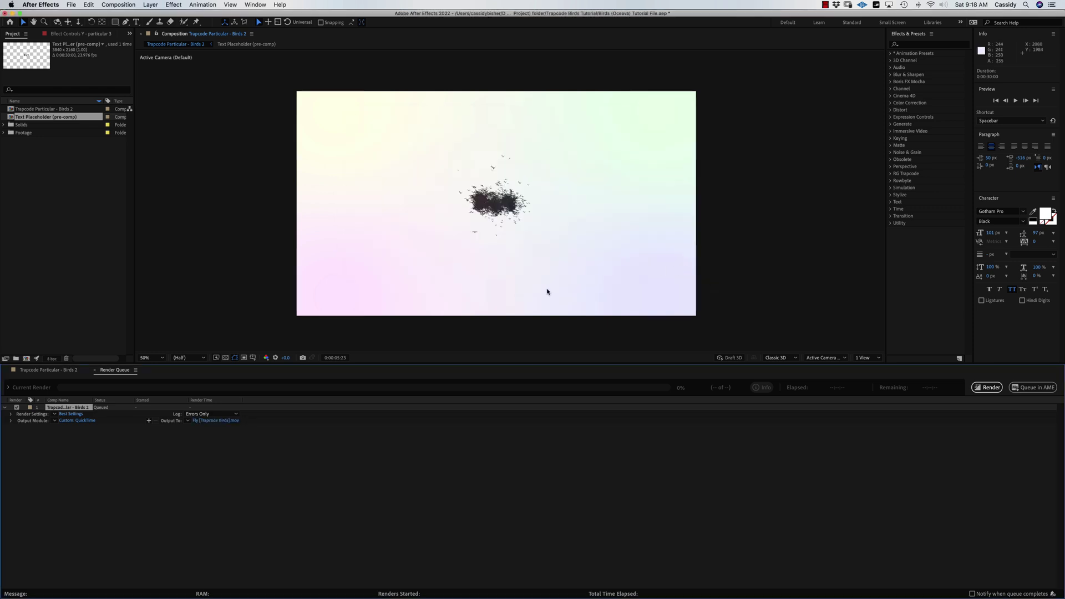
left_click(67, 370)
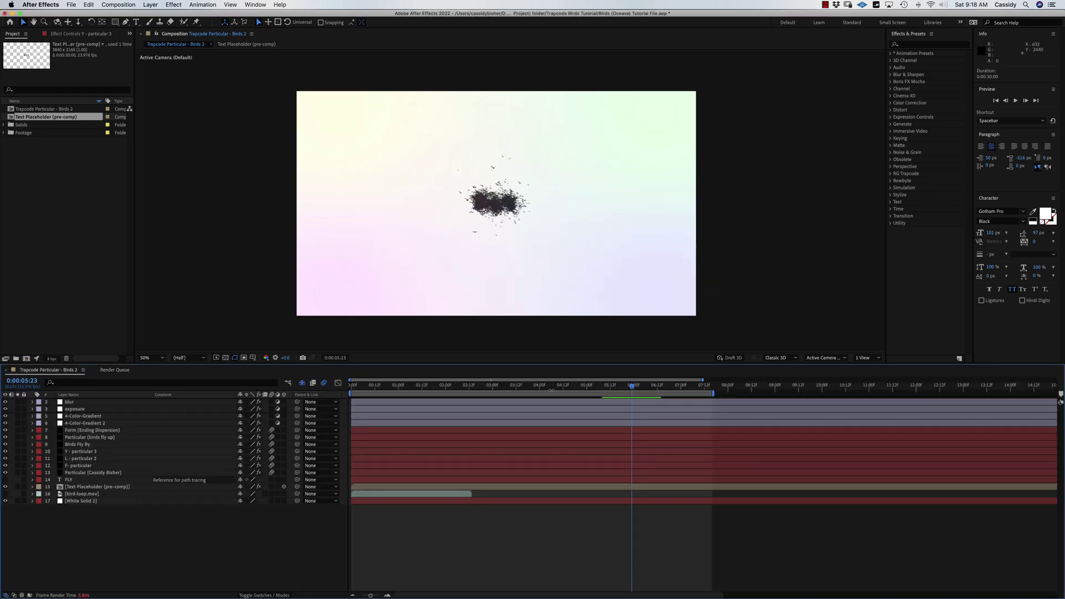
key("minus")
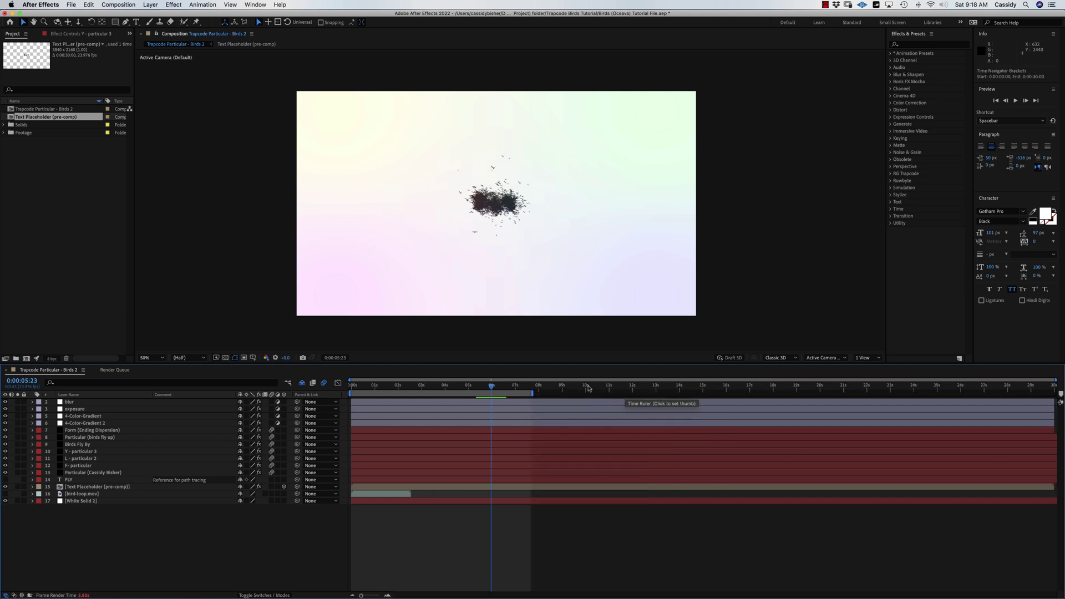
left_click_drag(530, 394, 1055, 393)
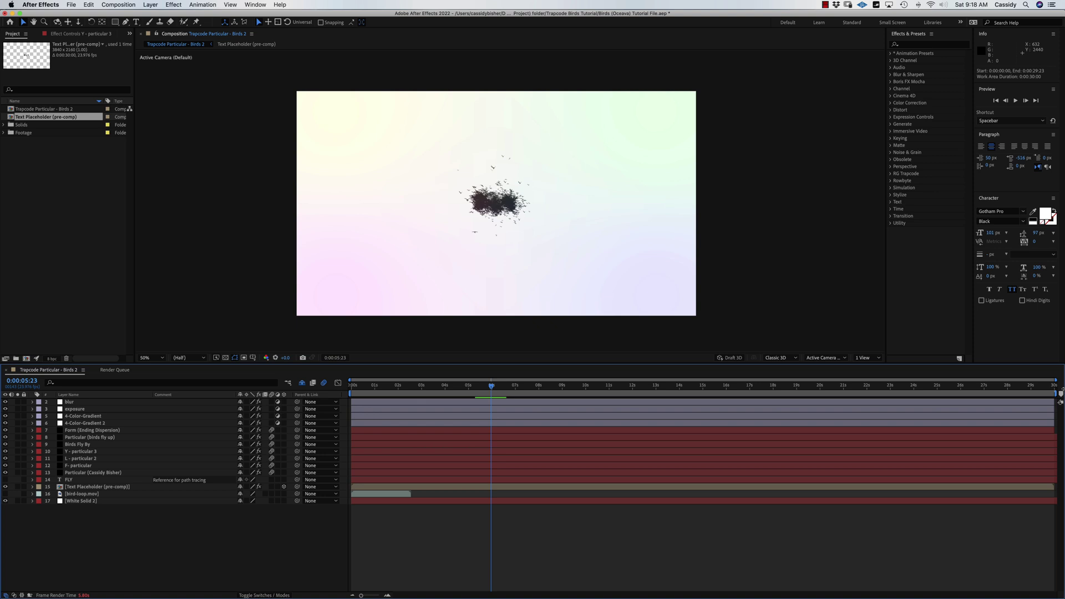
left_click_drag(1014, 389, 891, 387)
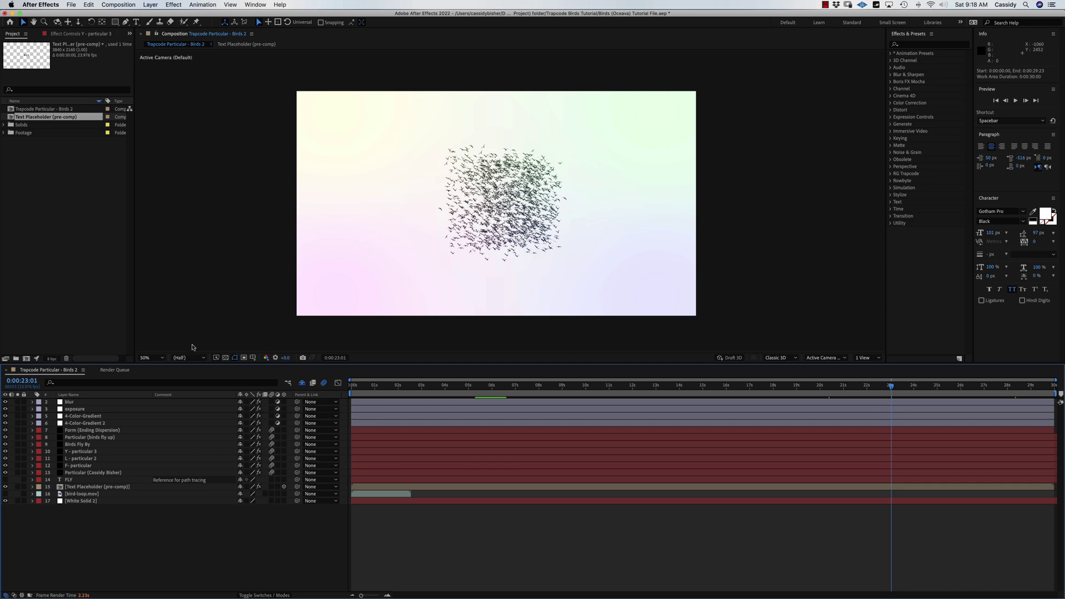
Start rendering the queued Trapcode Particular - Birds 2 comp from the Render Queue
left_click(114, 369)
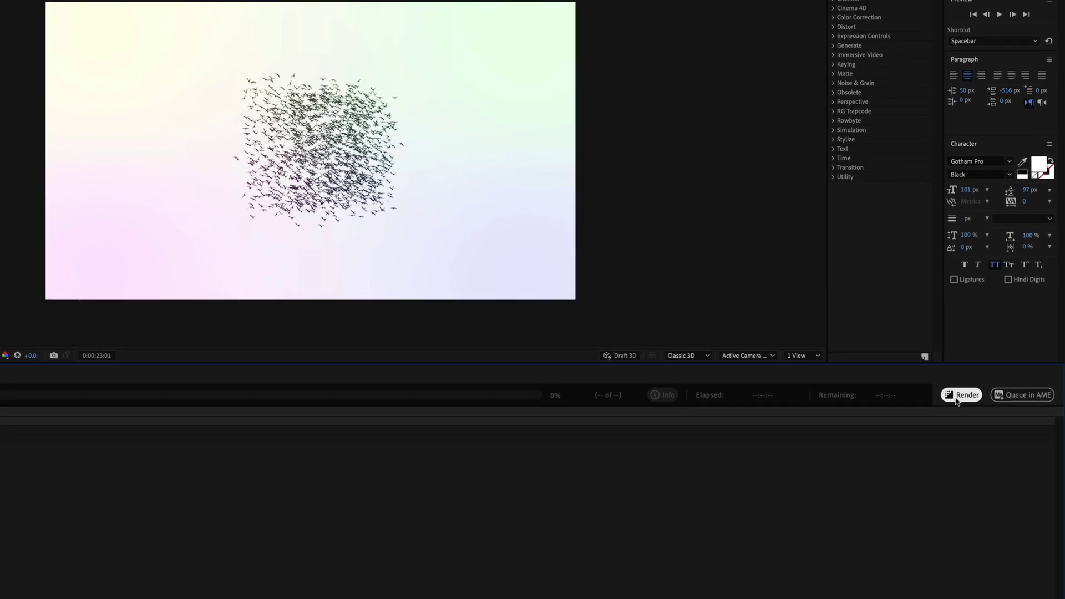
left_click(959, 399)
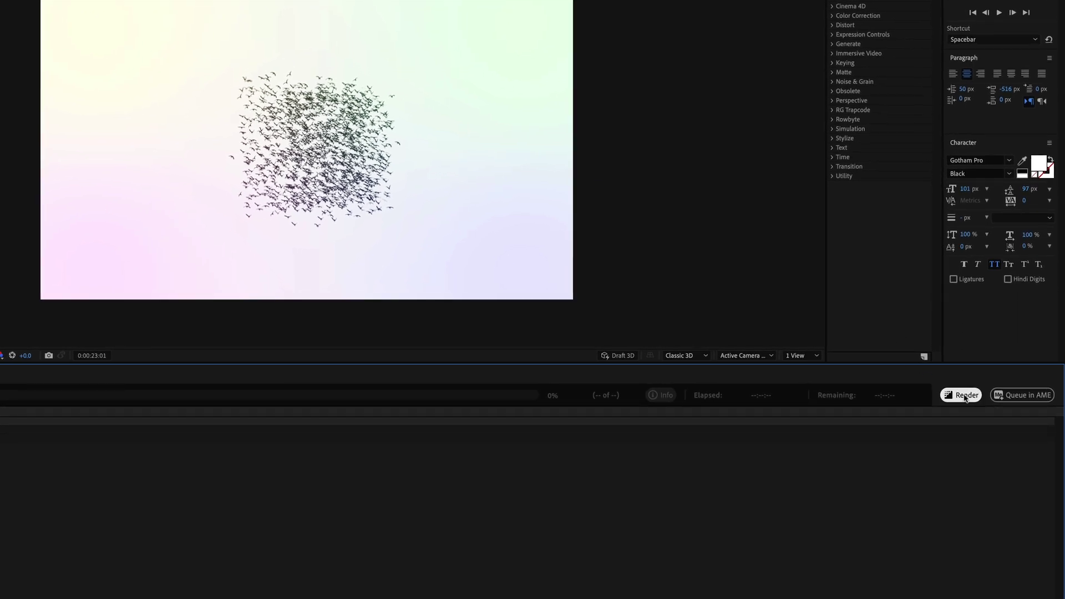